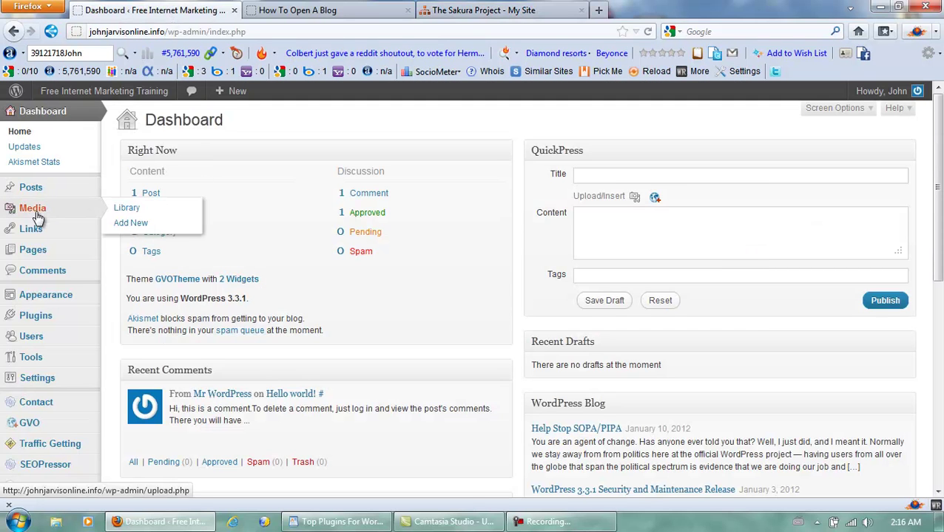
# Step: Open the Plugins > Add New page, then bring up the WordPad notes on top plugins
pyautogui.moveTo(39, 318)
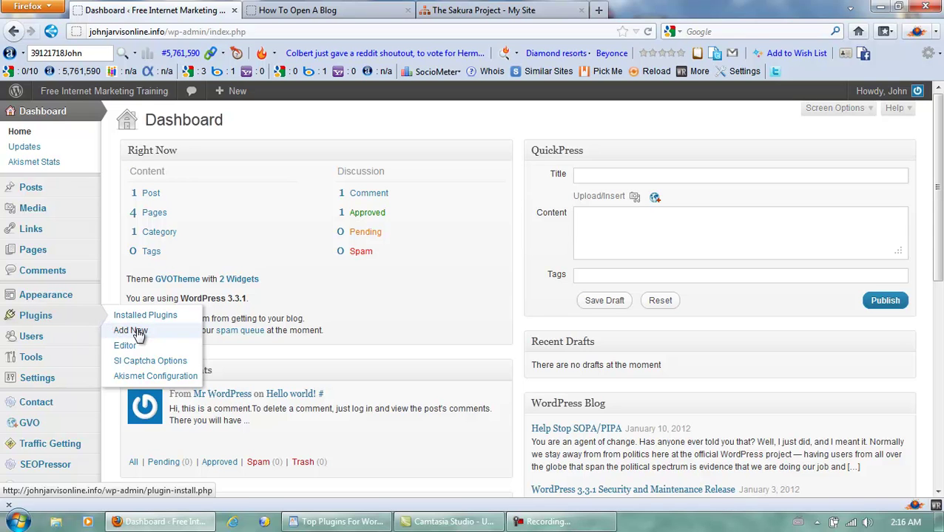
pyautogui.click(139, 333)
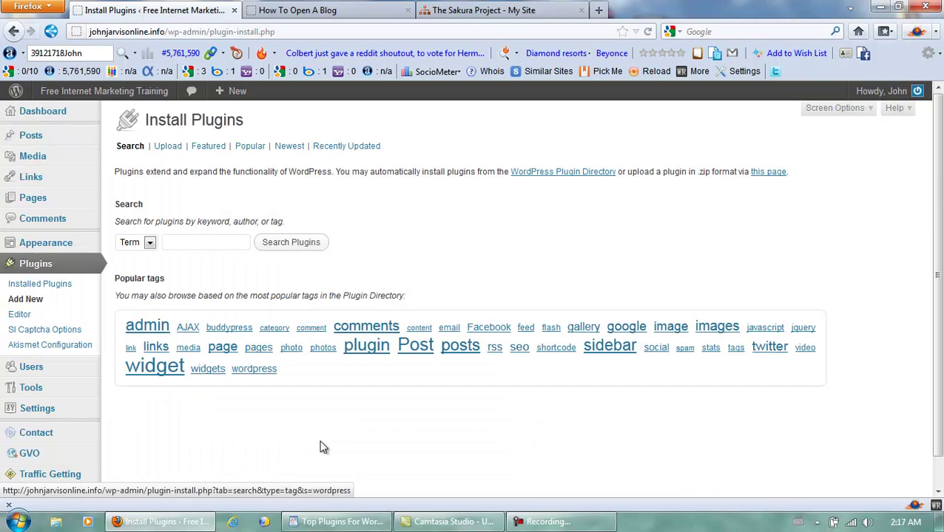
pyautogui.click(333, 522)
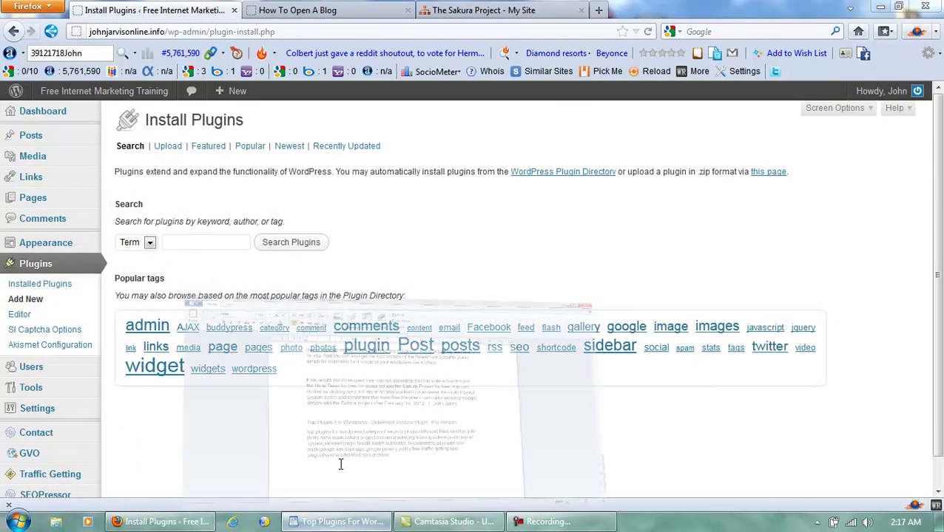
# Step: Review the eleven recommended plugins in WordPad, then minimise it to return to the browser
pyautogui.scroll(8, 357, 317)
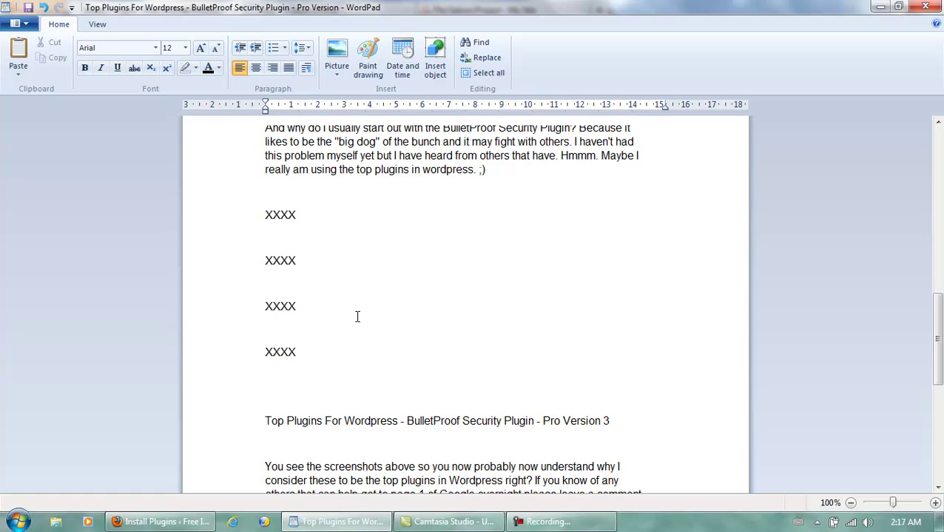
pyautogui.scroll(10, 357, 316)
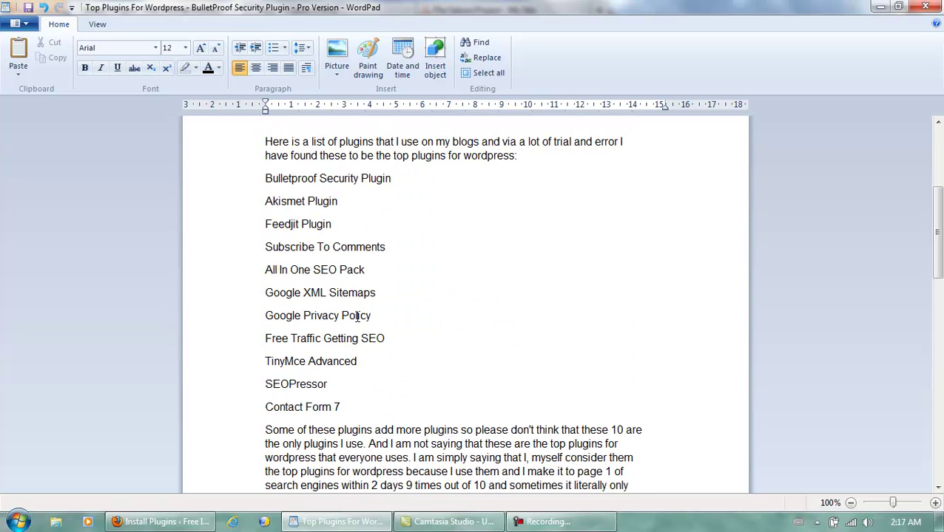
pyautogui.click(317, 520)
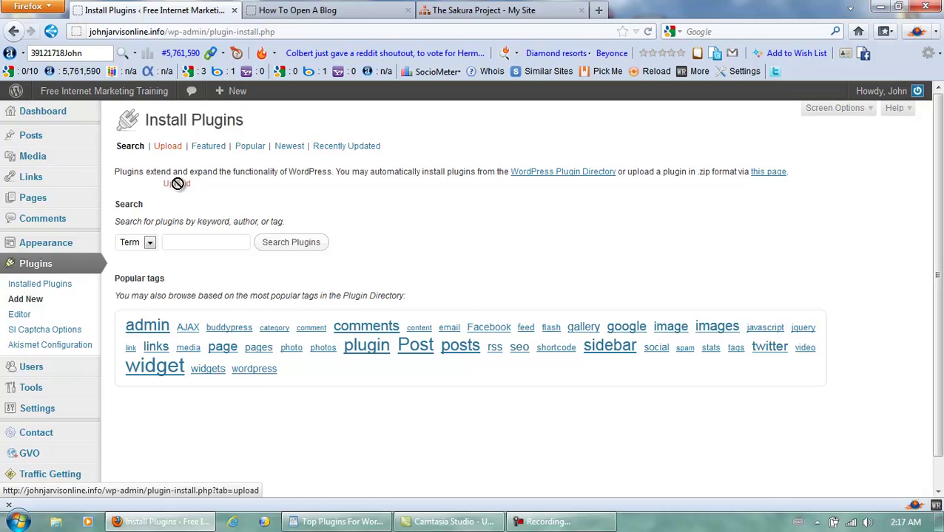
# Step: Try a 'BulletProof Security' plugin search, clear it, and switch to the Upload tab
pyautogui.click(185, 242)
pyautogui.write('bull')
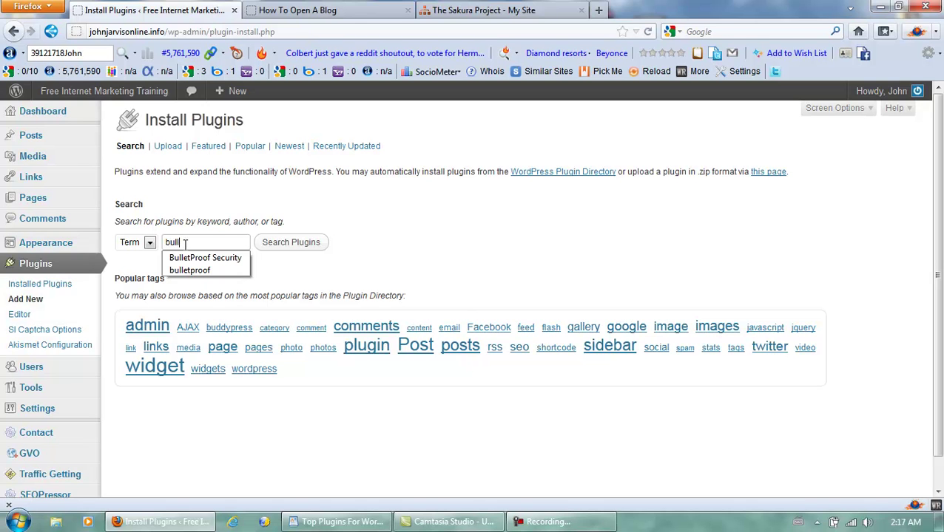
pyautogui.click(217, 257)
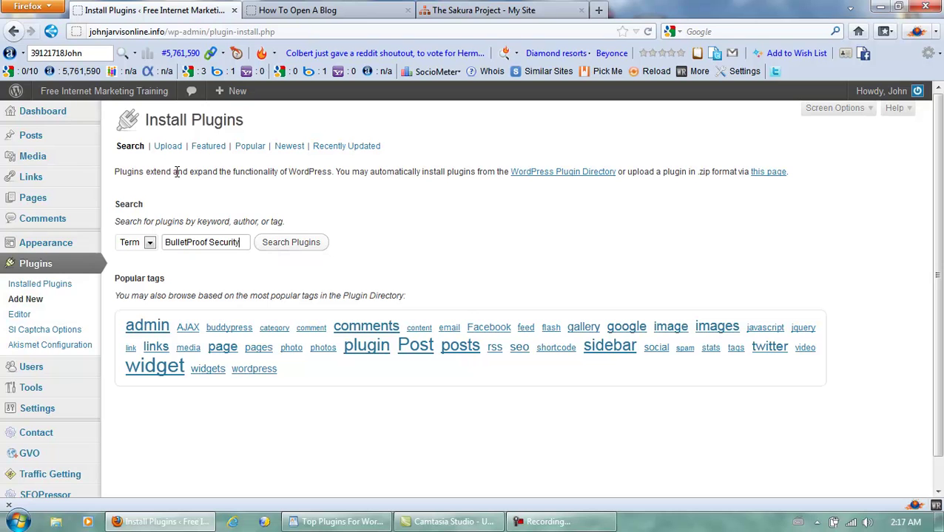
pyautogui.press('BackSpace')
pyautogui.press('BackSpace')
pyautogui.press('BackSpace')
pyautogui.press('BackSpace')
pyautogui.press('BackSpace')
pyautogui.press('BackSpace')
pyautogui.press('BackSpace')
pyautogui.press('BackSpace')
pyautogui.press('BackSpace')
pyautogui.press('BackSpace')
pyautogui.press('BackSpace')
pyautogui.press('BackSpace')
pyautogui.press('BackSpace')
pyautogui.press('BackSpace')
pyautogui.press('BackSpace')
pyautogui.press('BackSpace')
pyautogui.press('BackSpace')
pyautogui.press('BackSpace')
pyautogui.press('BackSpace')
pyautogui.press('BackSpace')
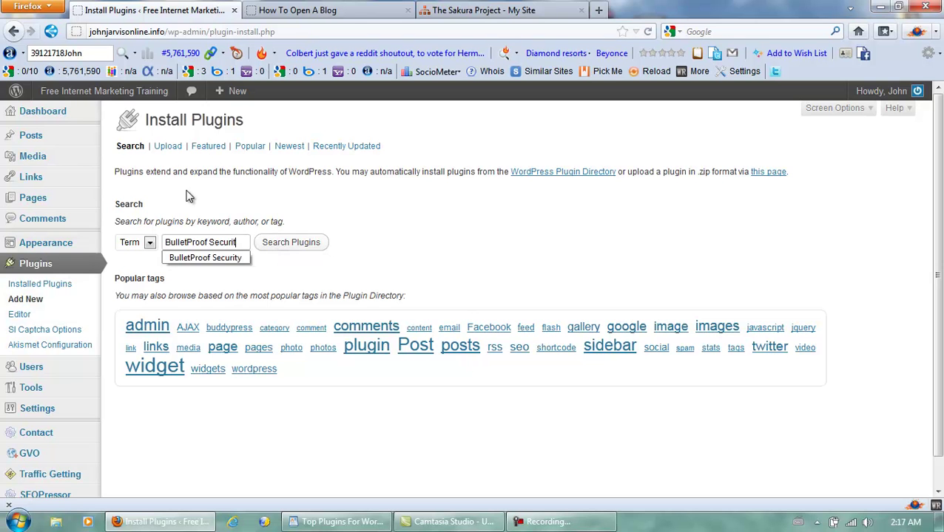
pyautogui.click(168, 146)
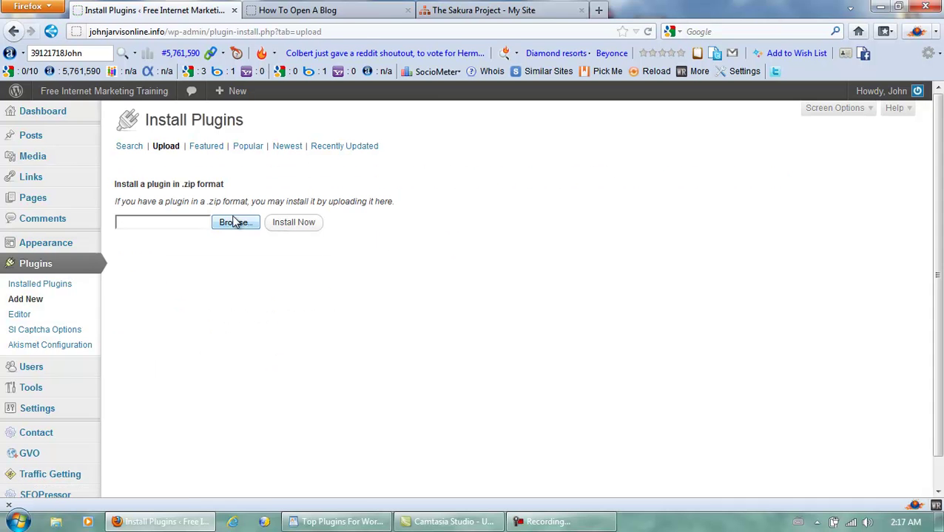
# Step: Choose bulletproof-security.zip as the upload file and install the plugin
pyautogui.click(235, 225)
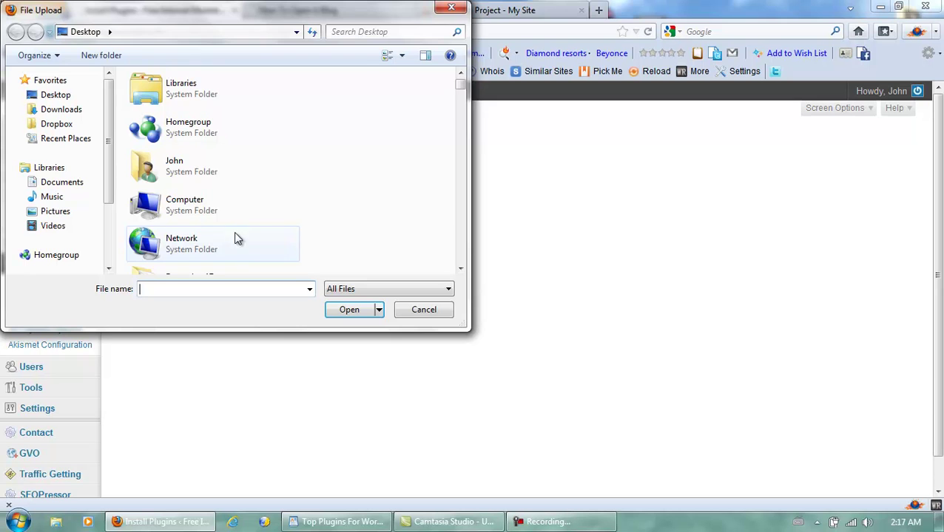
pyautogui.write('buu')
pyautogui.press('BackSpace')
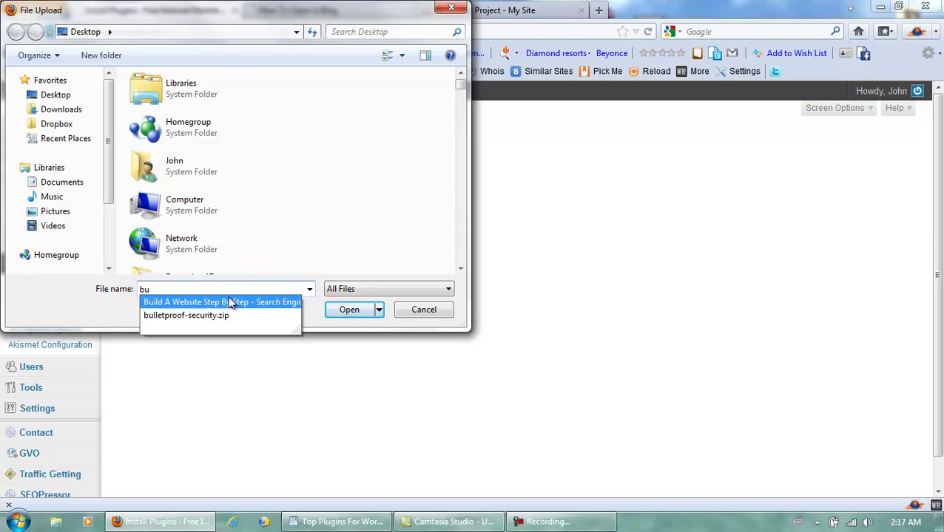
pyautogui.click(216, 313)
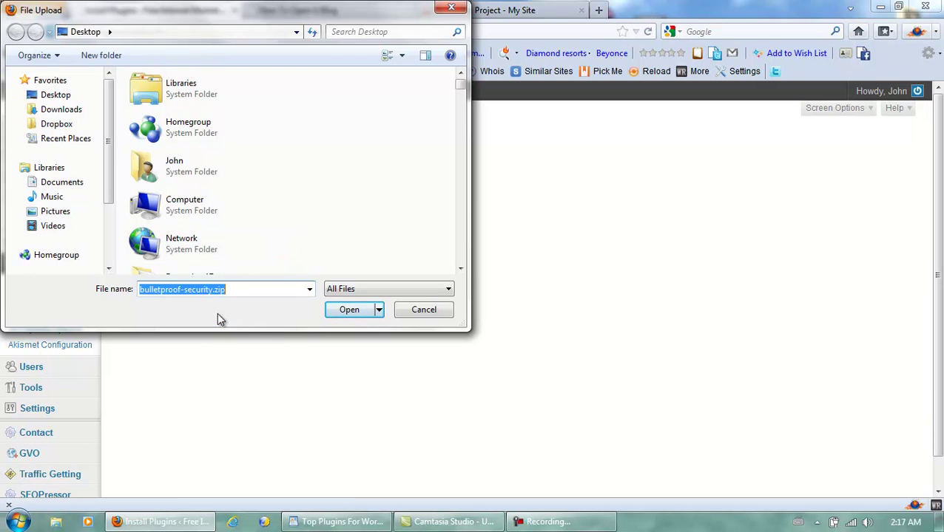
pyautogui.click(348, 311)
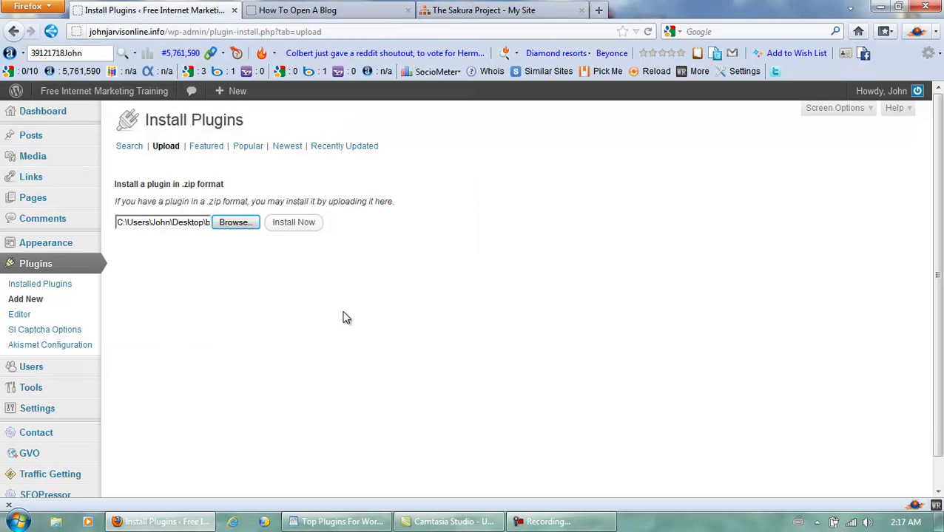
pyautogui.click(294, 223)
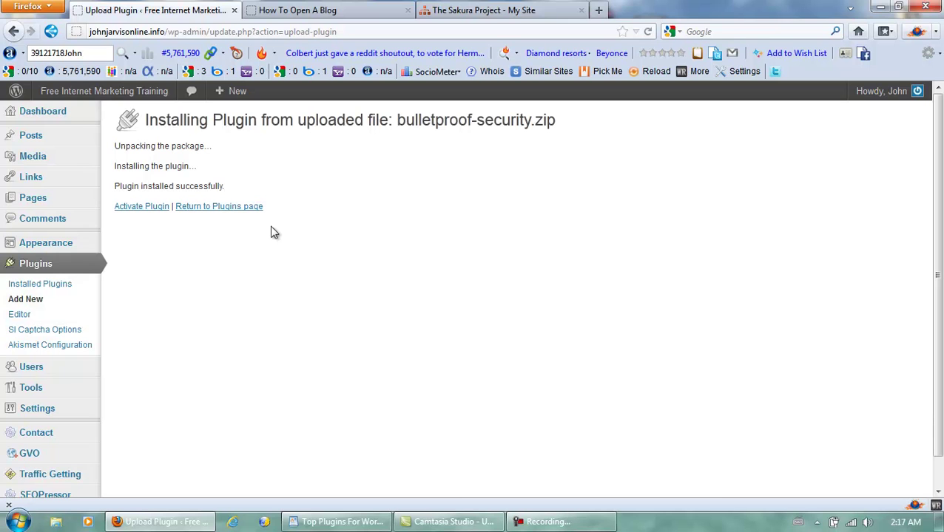
# Step: Activate BulletProof Security and follow the notification link to the BPS Pro Activation page
pyautogui.click(144, 208)
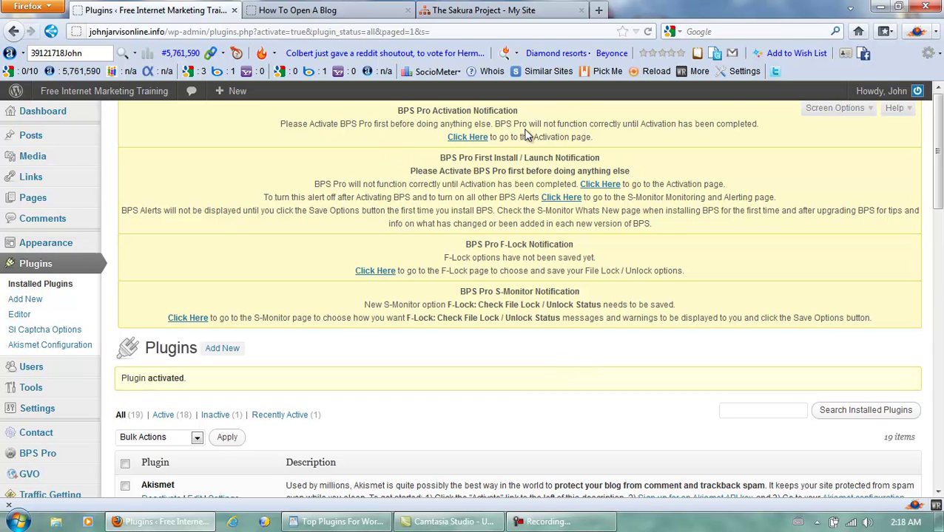
pyautogui.click(471, 139)
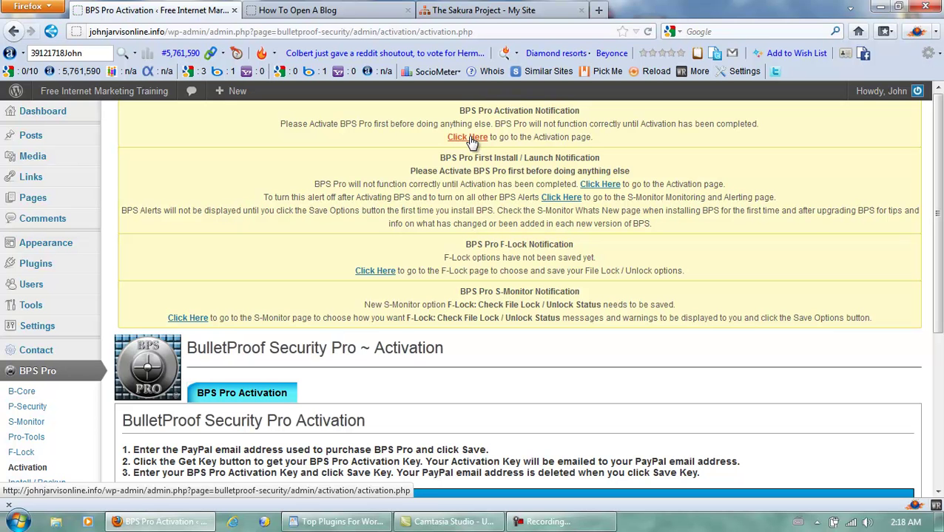
# Step: Enter the purchase e-mail address and request the activation key, which returns an error
pyautogui.moveTo(938, 177); pyautogui.dragTo(924, 323)
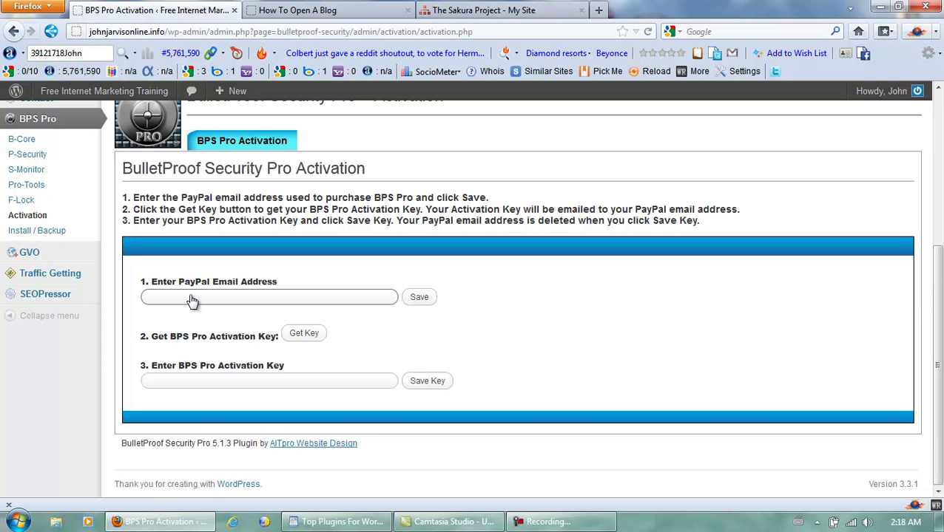
pyautogui.click(304, 333)
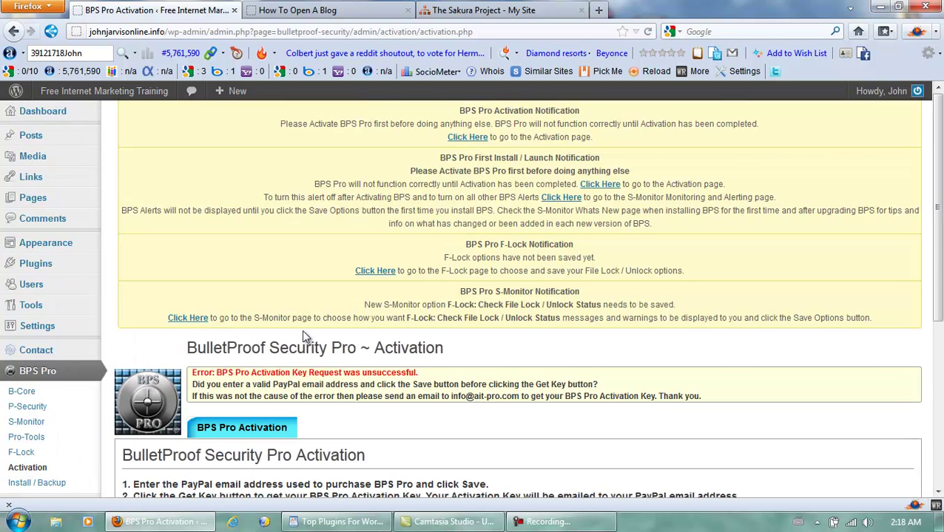
pyautogui.scroll(-4, 338, 296)
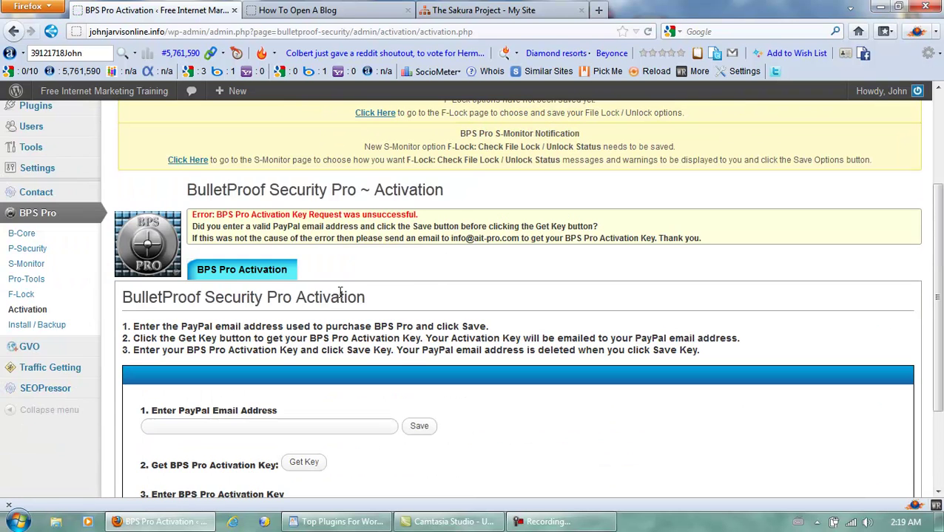
pyautogui.scroll(-2, 340, 292)
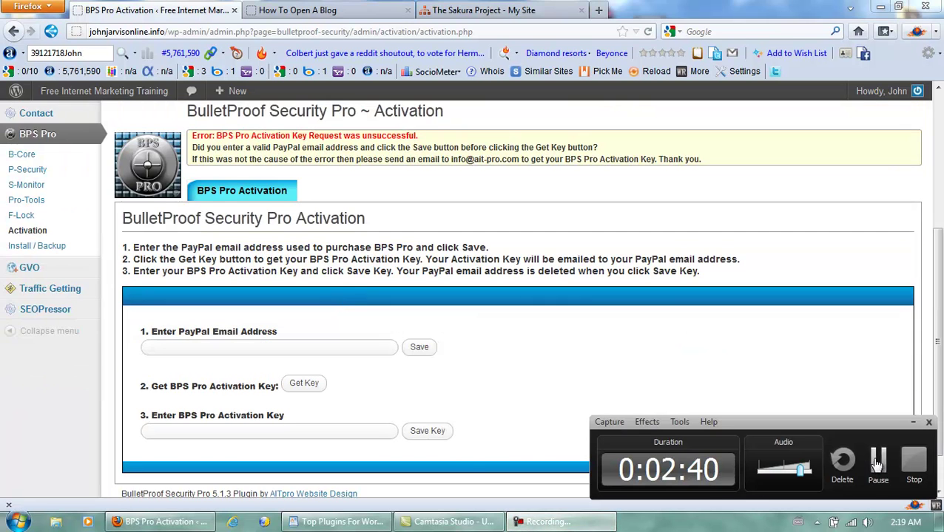
# Step: Save the PayPal purchase e-mail address and request the activation key again
pyautogui.click(308, 348)
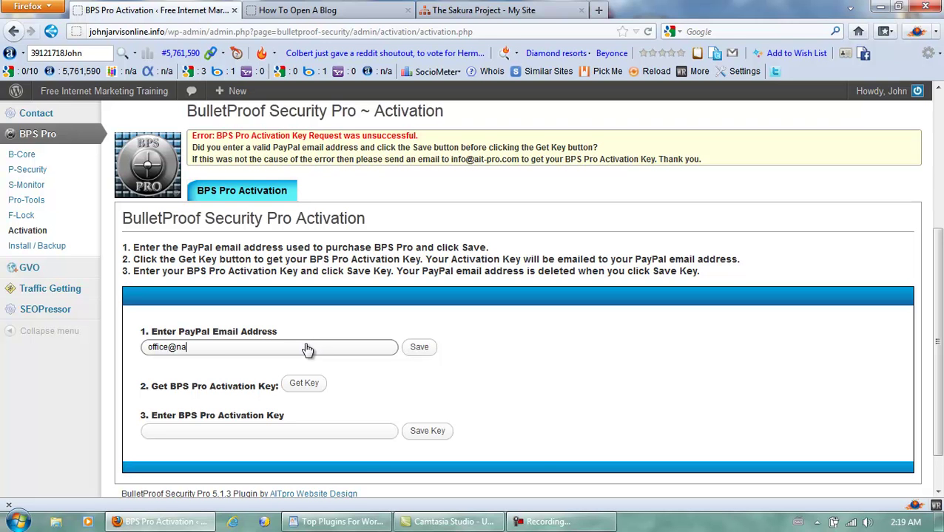
pyautogui.click(419, 348)
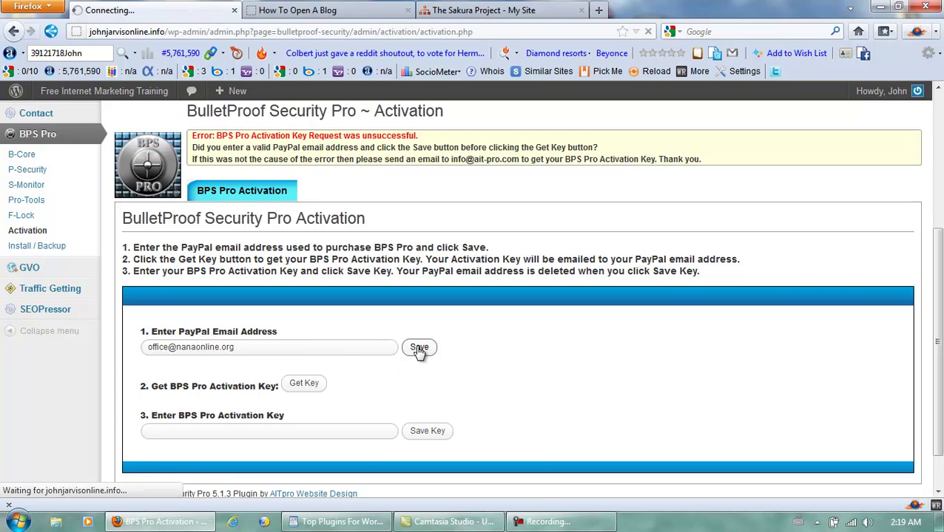
pyautogui.click(304, 385)
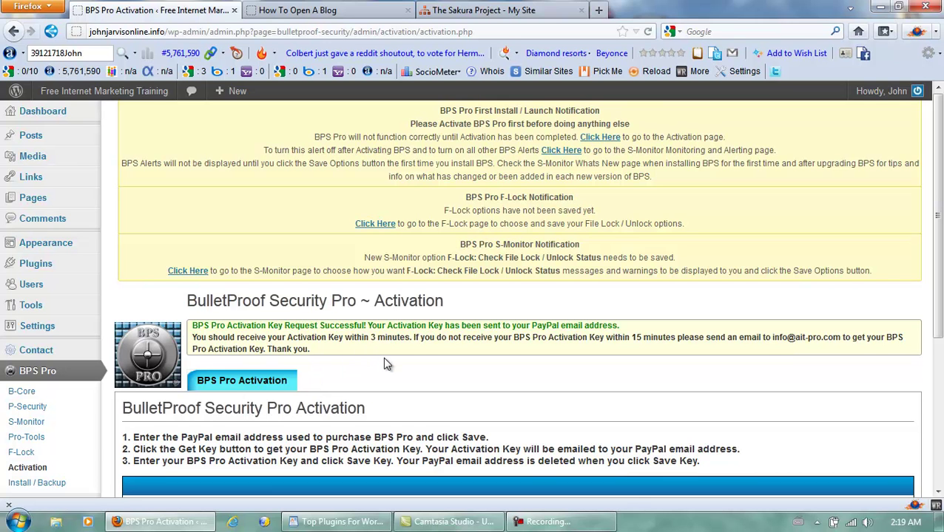
# Step: Paste the emailed activation key into the Activation Key field and save it
pyautogui.scroll(-3, 383, 361)
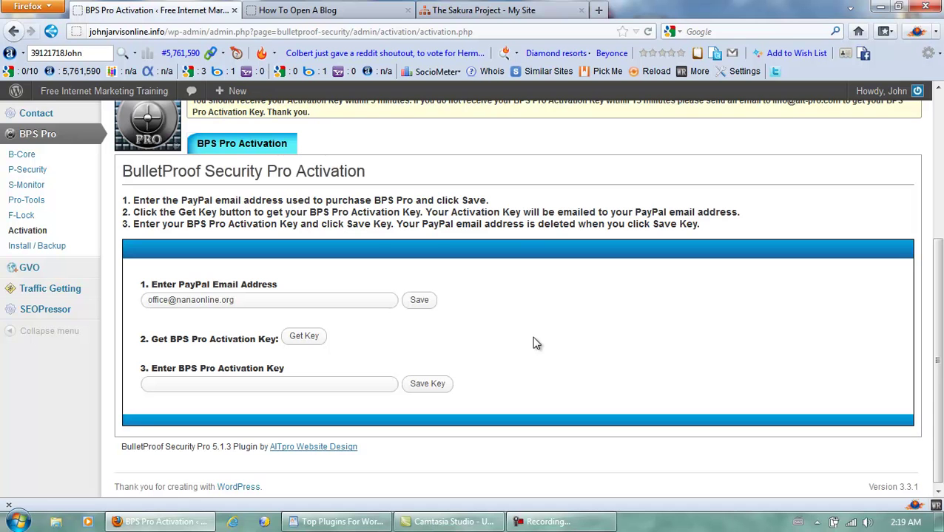
pyautogui.scroll(2, 524, 339)
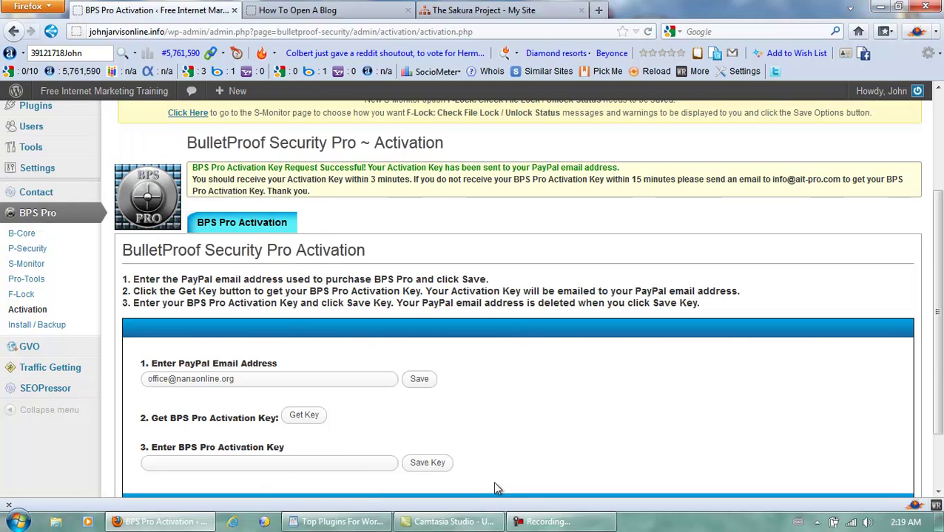
pyautogui.click(545, 522)
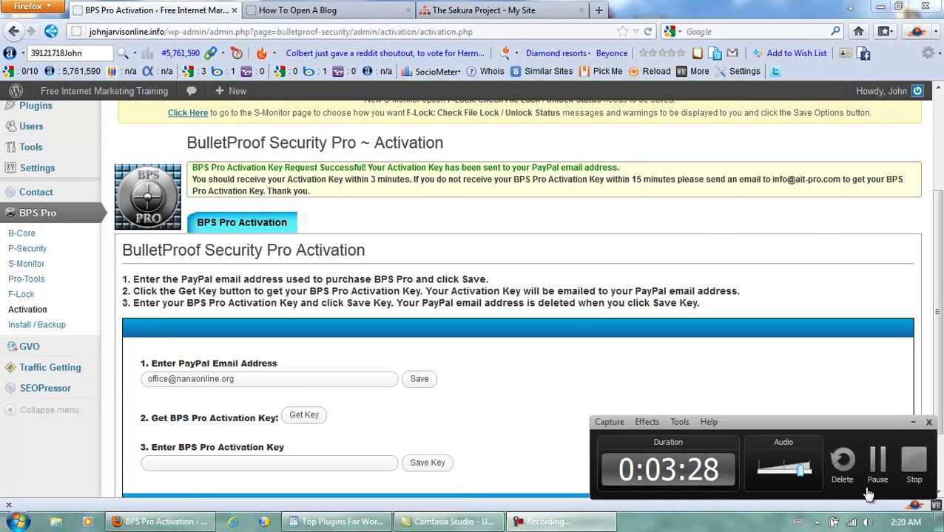
pyautogui.click(877, 460)
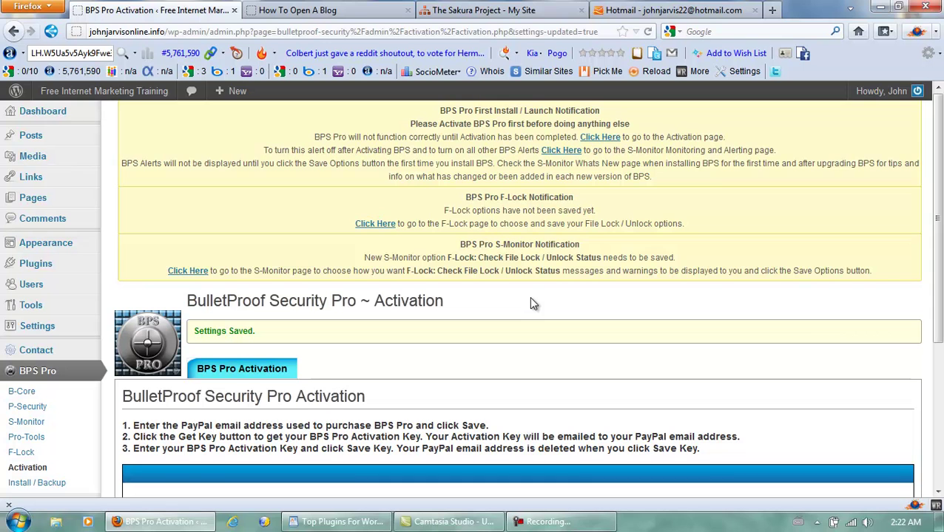
# Step: Go to the S-Monitor page from the notice link and save its alerting options
pyautogui.click(565, 152)
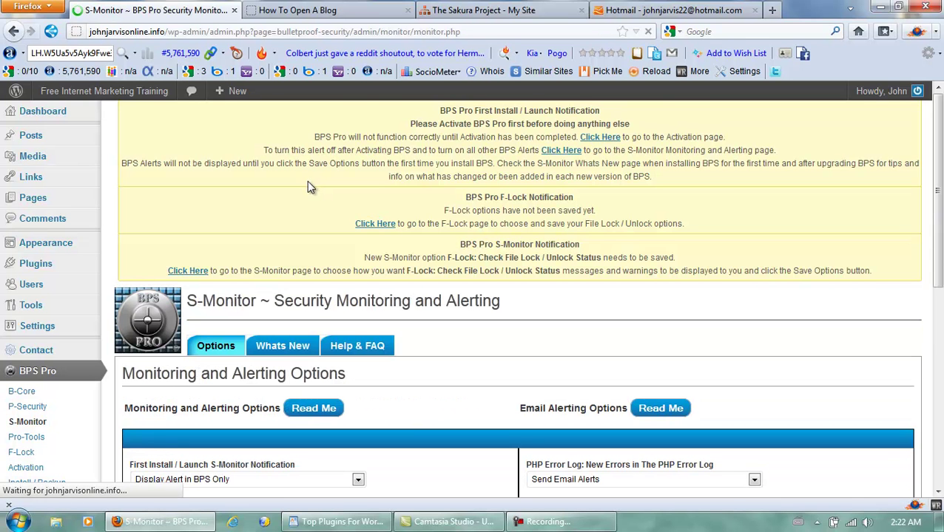
pyautogui.moveTo(936, 198); pyautogui.dragTo(938, 394)
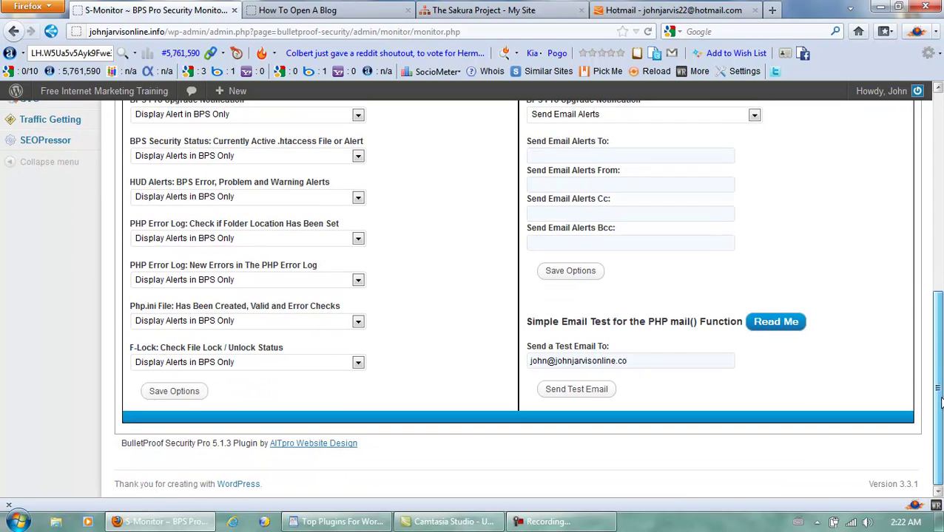
pyautogui.click(174, 392)
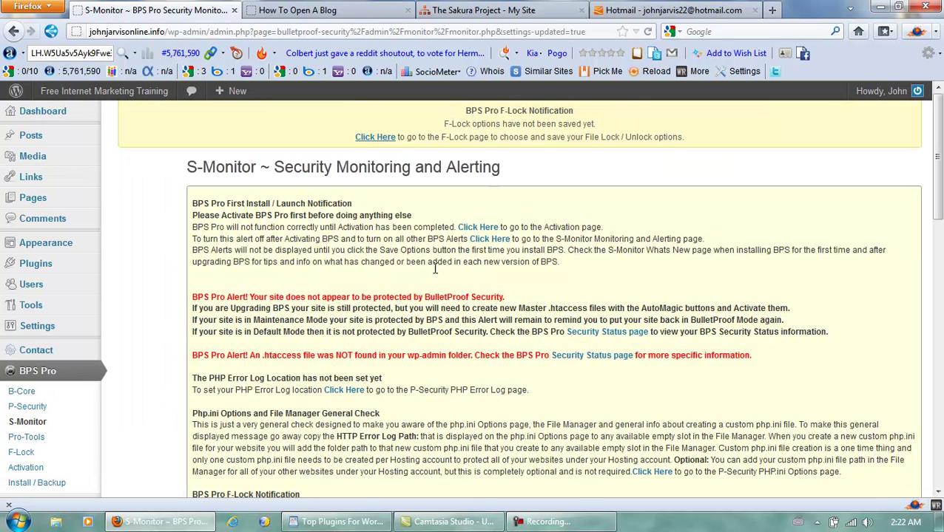
pyautogui.scroll(-4, 305, 251)
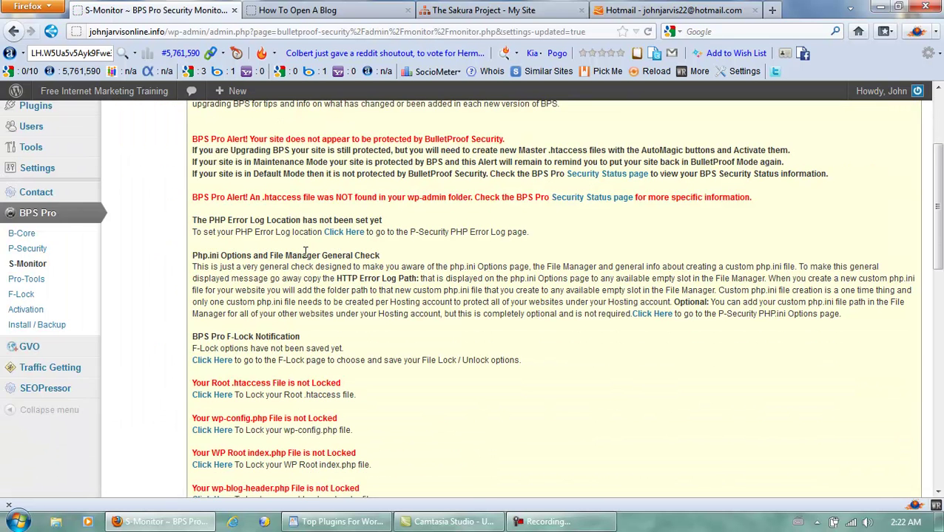
# Step: Visit the BPS Pro B-Core htaccess page, then the P-Security php.ini page
pyautogui.click(25, 236)
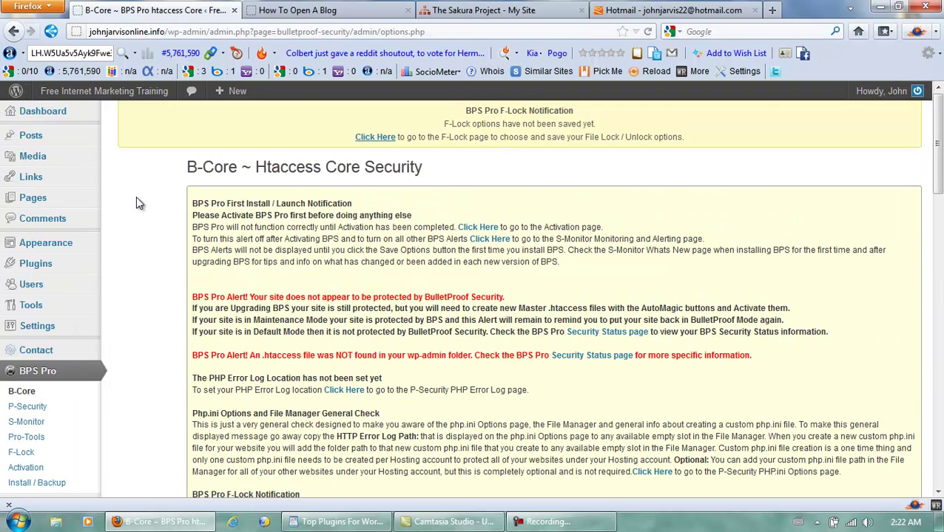
pyautogui.scroll(-4, 136, 196)
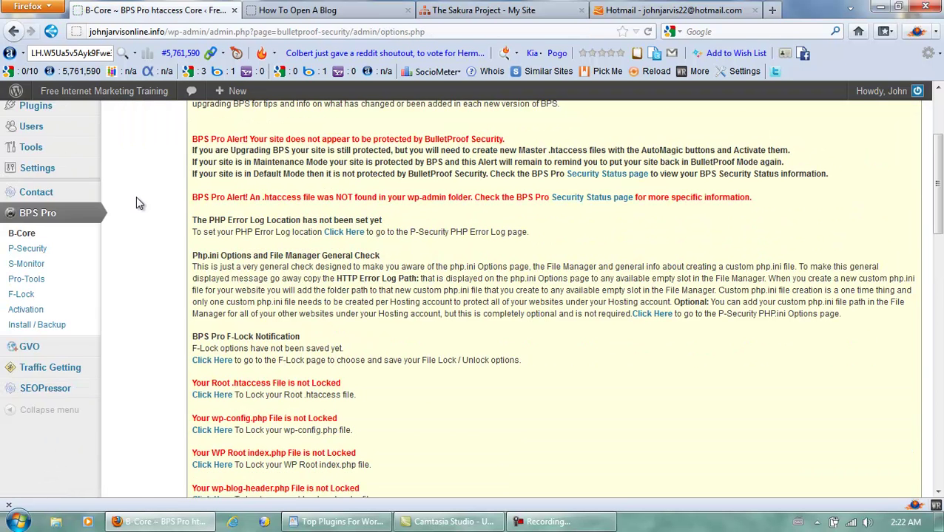
pyautogui.click(29, 250)
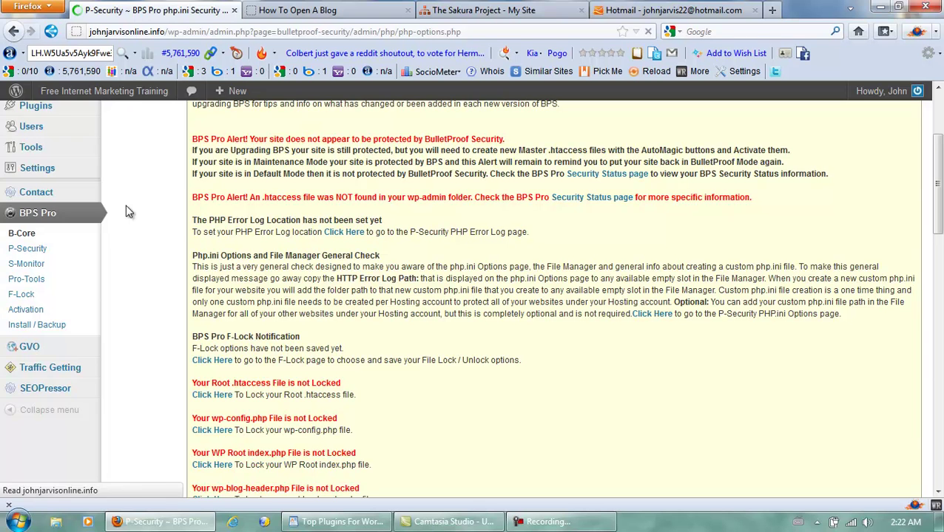
pyautogui.click(547, 522)
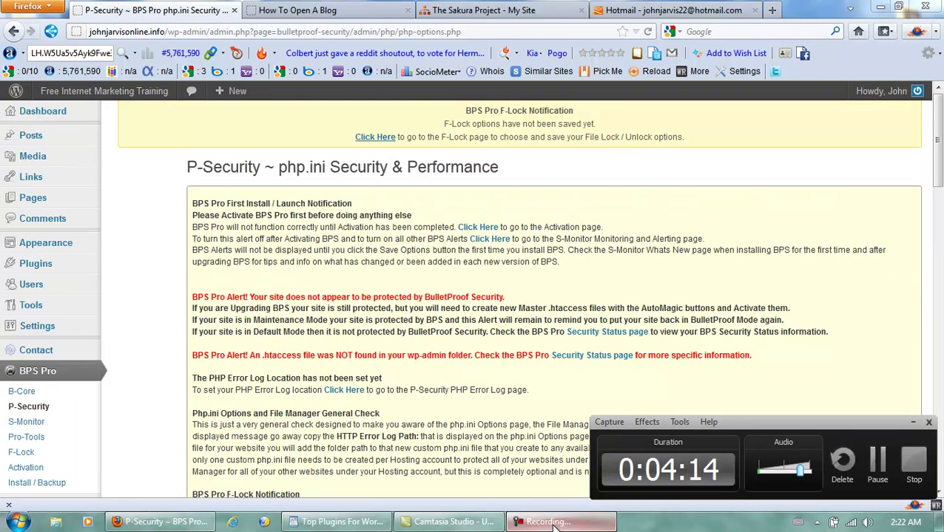
pyautogui.click(877, 462)
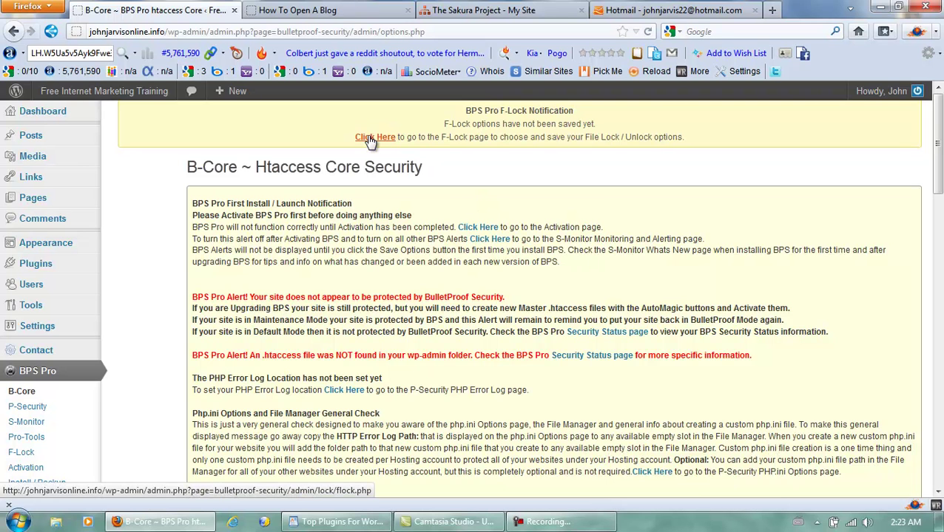
# Step: Go to the F-Lock page from the notification and scroll down to its lock options and CGI permissions table
pyautogui.click(370, 140)
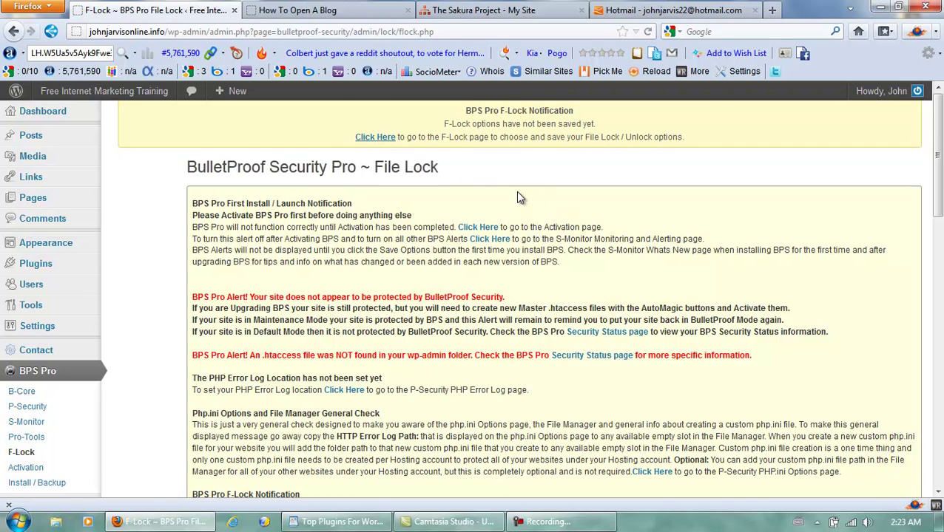
pyautogui.scroll(-10, 519, 197)
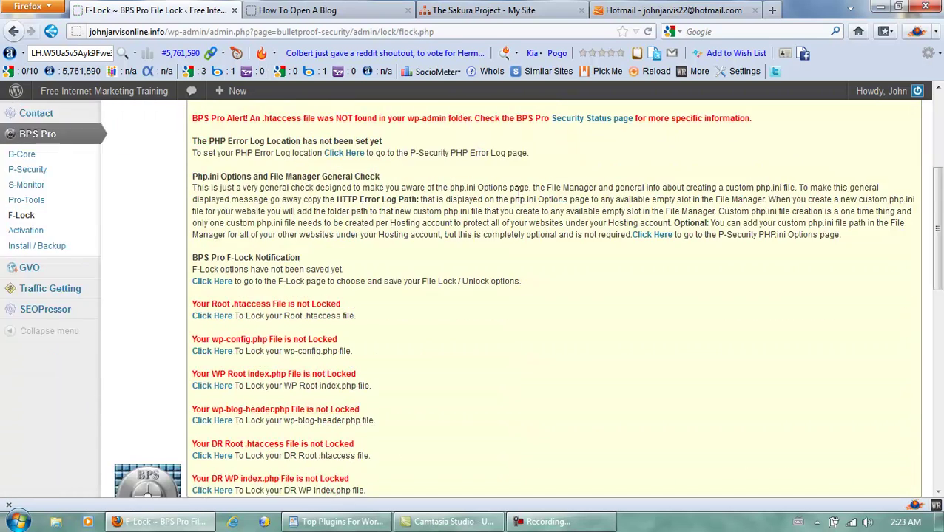
pyautogui.scroll(-4, 519, 196)
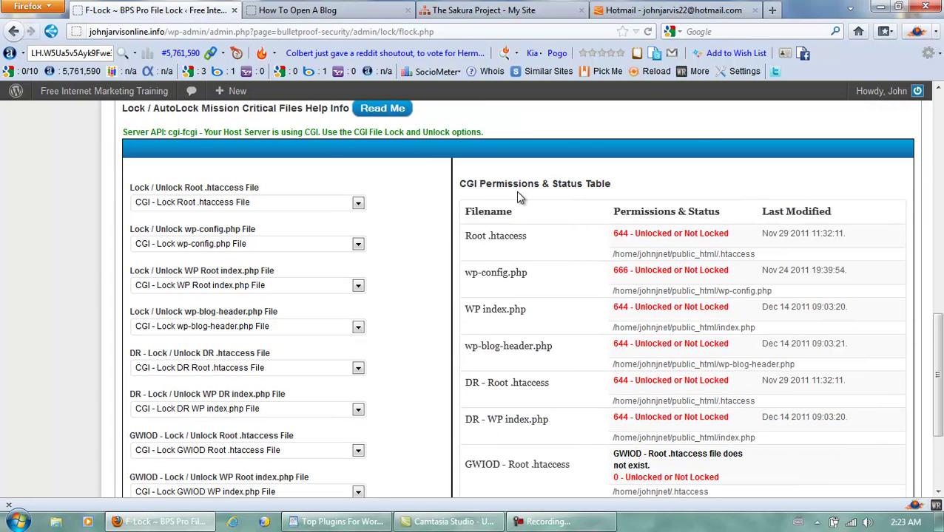
pyautogui.scroll(-2, 412, 212)
pyautogui.scroll(-2, 412, 211)
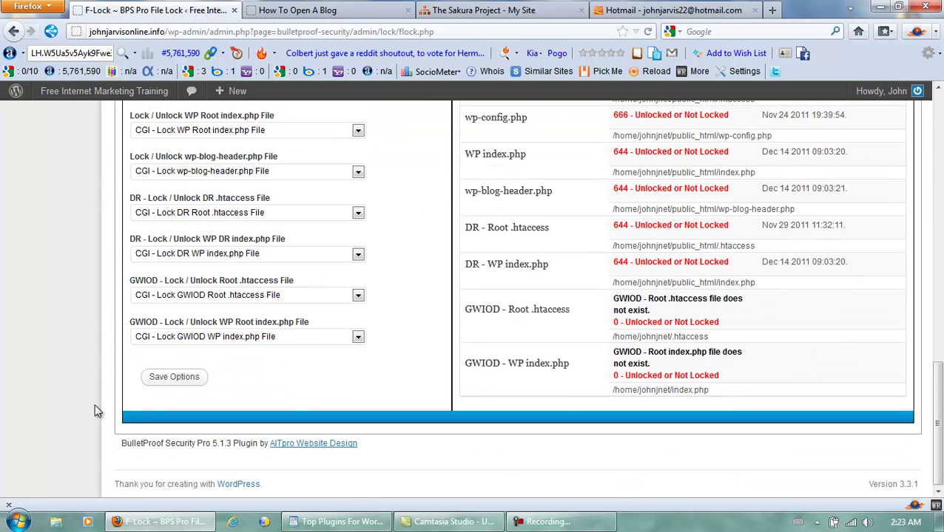
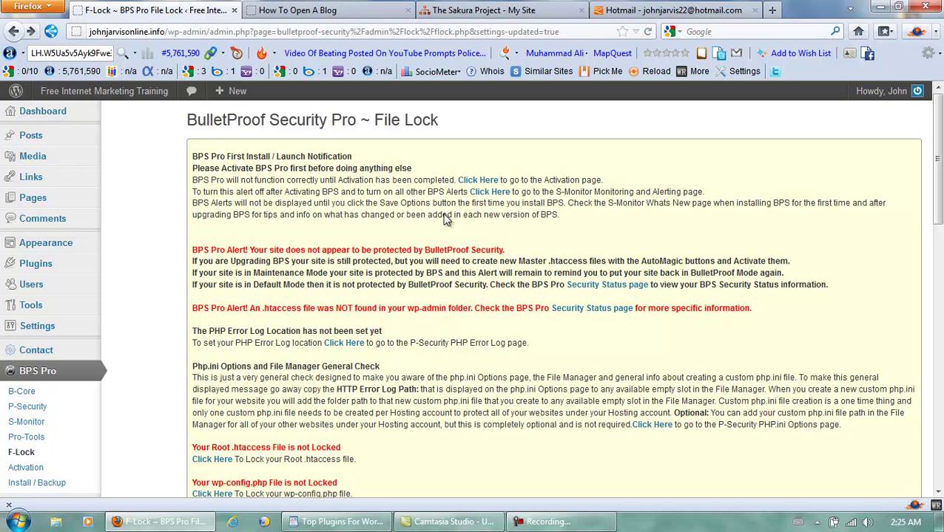
# Step: On the B-Core page, create the default.htaccess master file and confirm
pyautogui.click(21, 394)
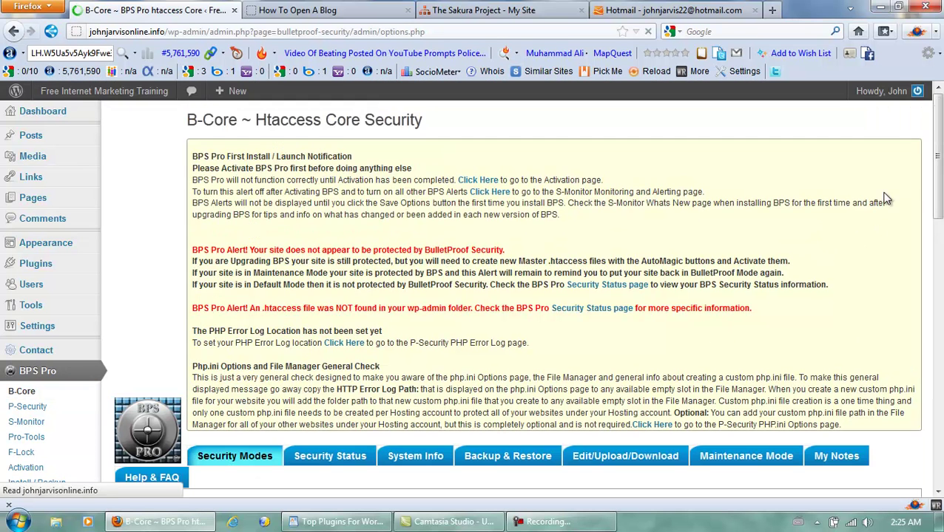
pyautogui.moveTo(940, 175); pyautogui.dragTo(931, 315)
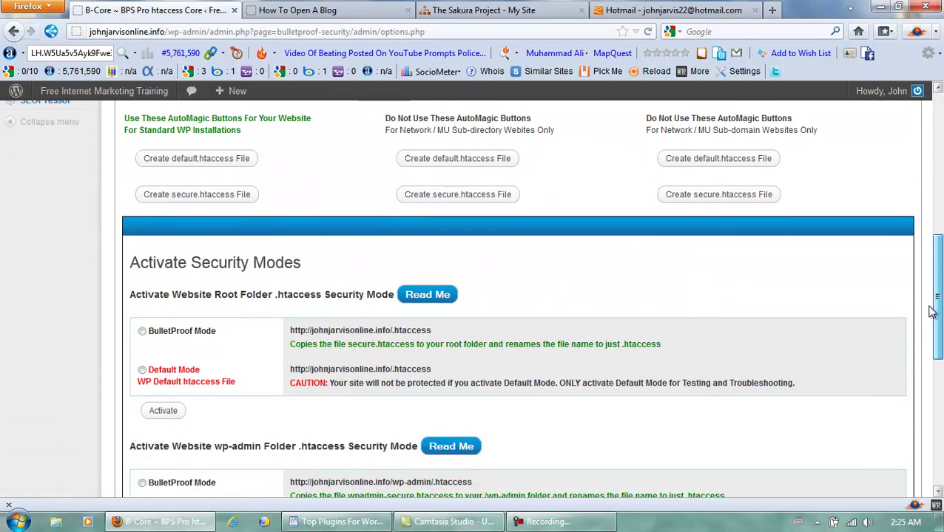
pyautogui.click(181, 162)
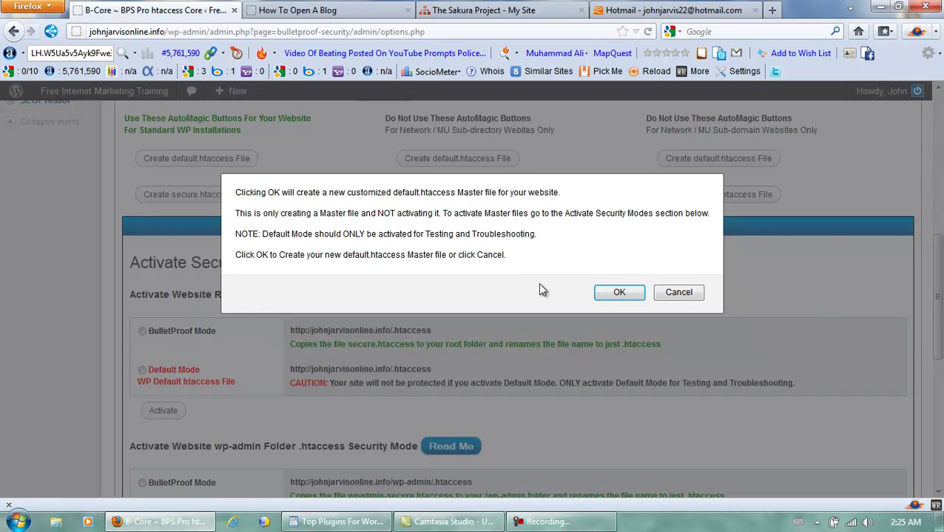
pyautogui.click(611, 293)
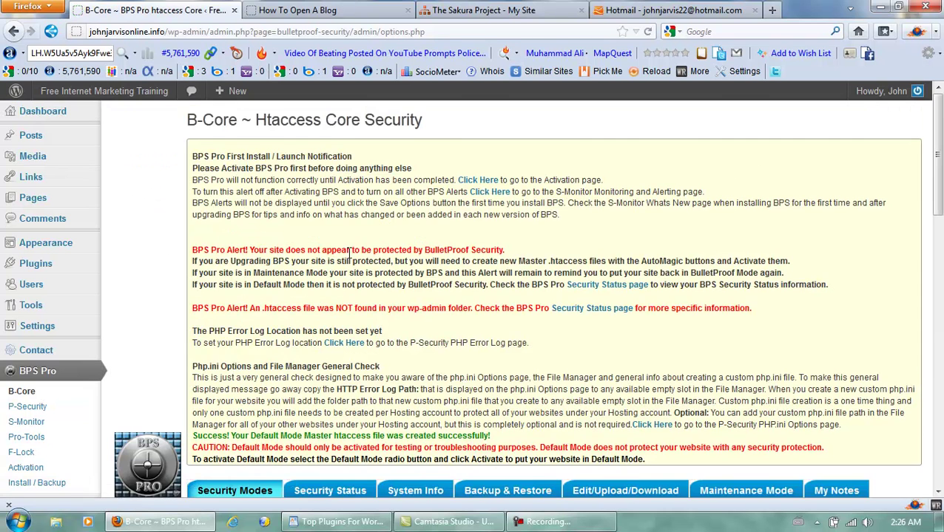
# Step: Create the secure.htaccess master file and confirm
pyautogui.scroll(-5, 357, 228)
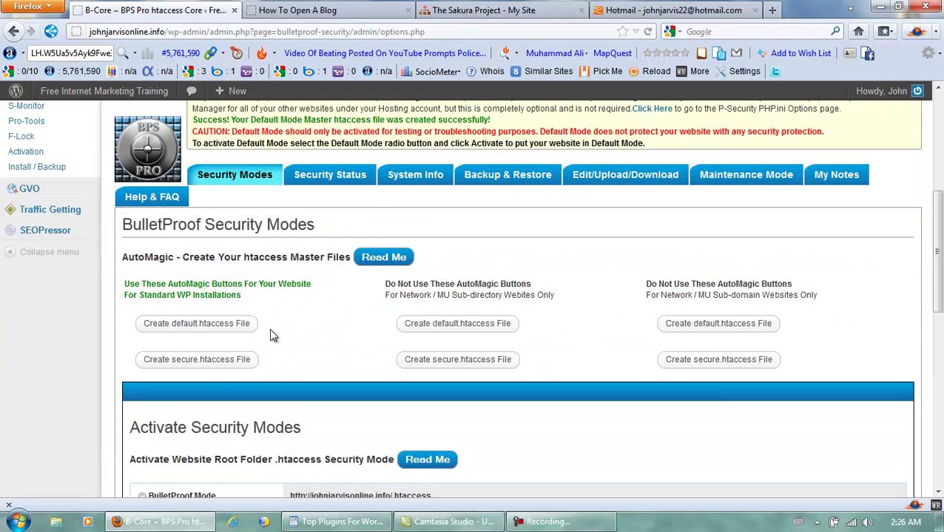
pyautogui.click(205, 359)
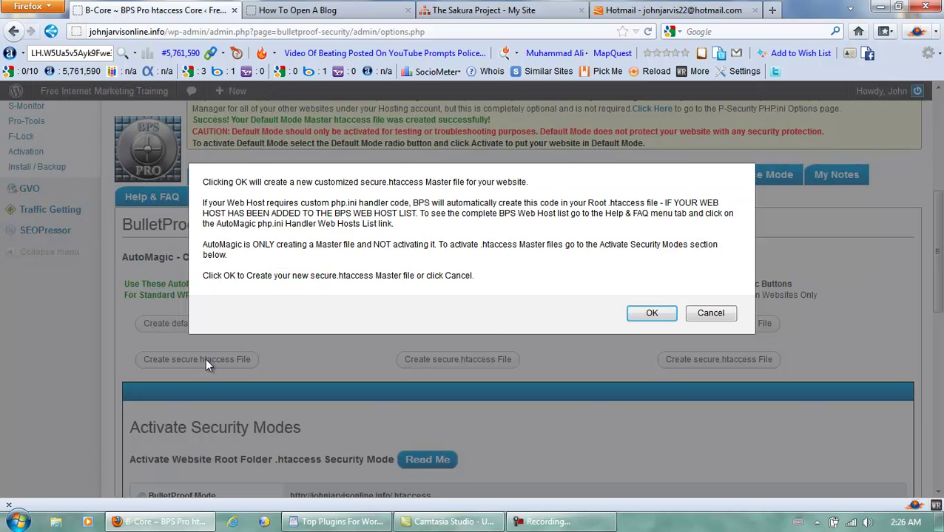
pyautogui.click(641, 312)
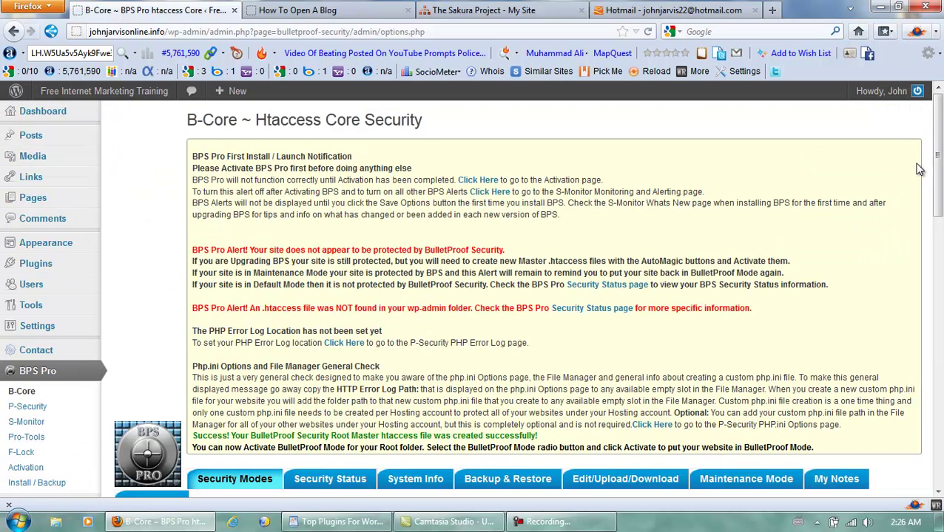
# Step: Activate BulletProof Mode for the root folder and confirm
pyautogui.moveTo(938, 152); pyautogui.dragTo(939, 316)
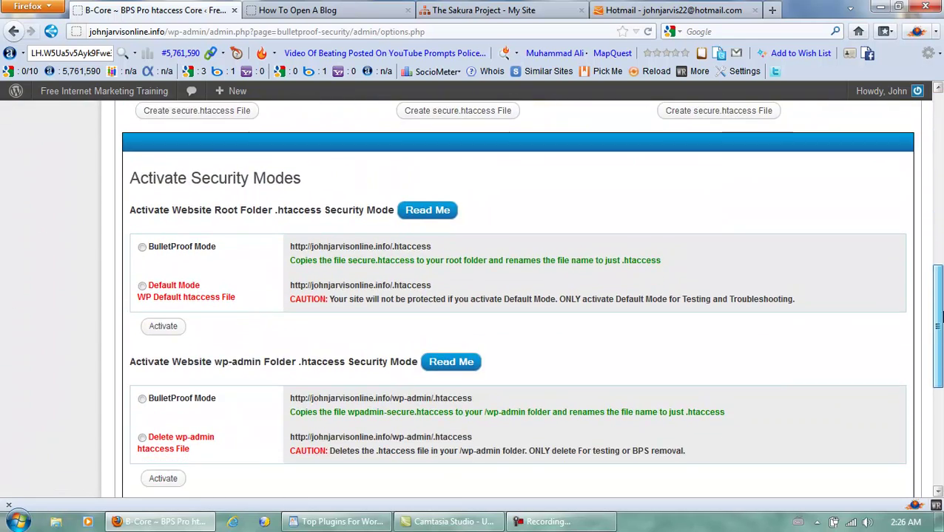
pyautogui.click(142, 250)
pyautogui.click(157, 326)
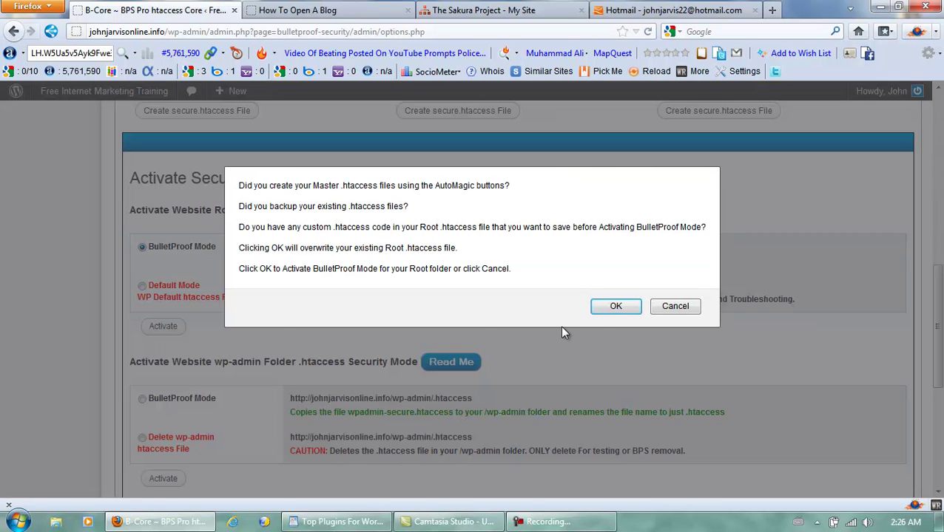
pyautogui.click(614, 306)
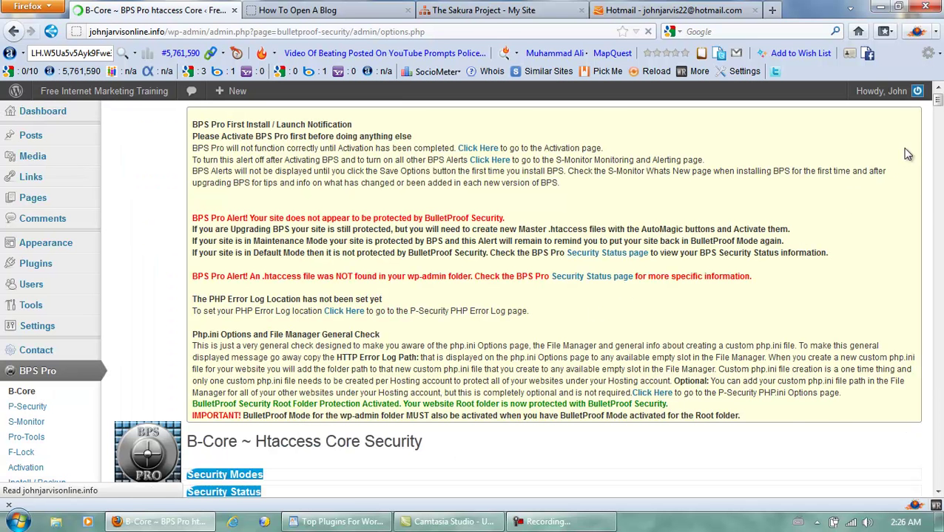
# Step: Activate BulletProof Mode for the wp-admin folder
pyautogui.moveTo(938, 145); pyautogui.dragTo(938, 358)
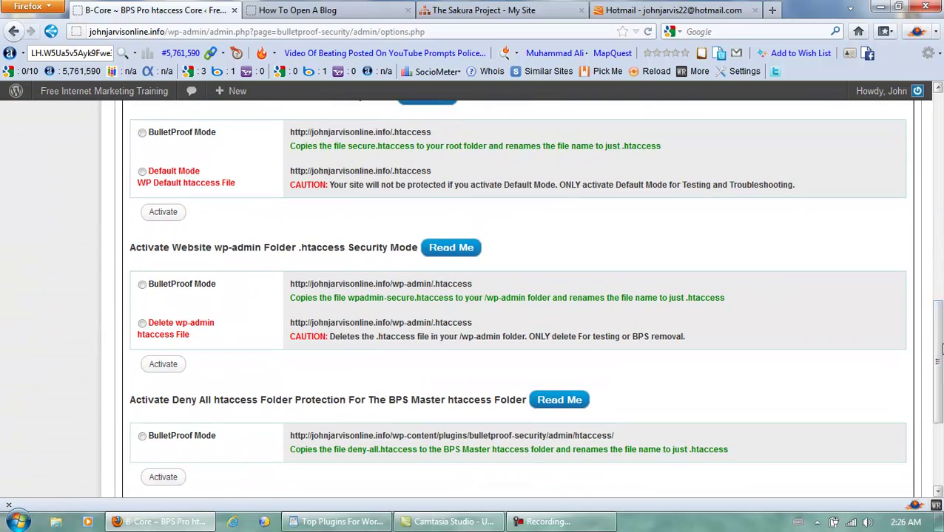
pyautogui.click(142, 287)
pyautogui.click(163, 365)
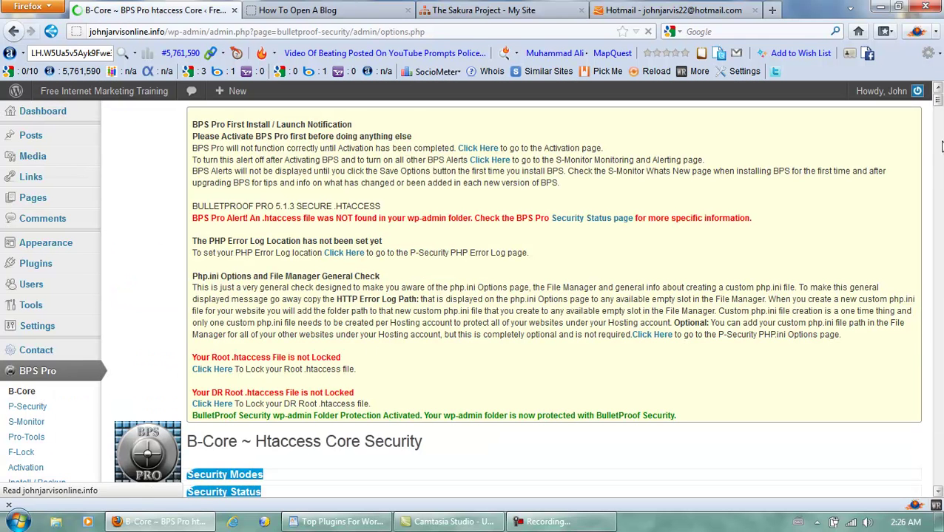
# Step: Activate Deny All protection for the BPS master htaccess folder
pyautogui.moveTo(940, 141); pyautogui.dragTo(929, 400)
pyautogui.click(142, 264)
pyautogui.click(168, 307)
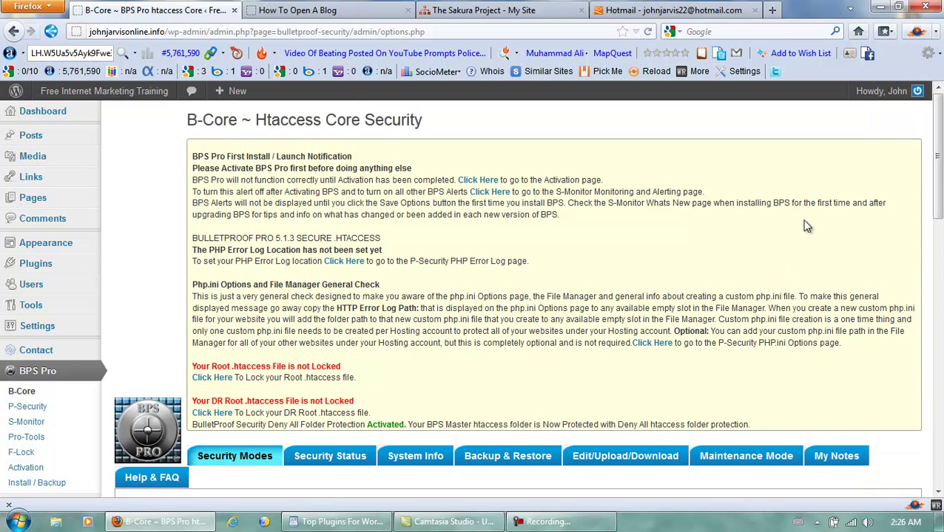
# Step: In Backup & Restore, back up the active root and wp-admin .htaccess files and all six BPS master files
pyautogui.moveTo(938, 148); pyautogui.dragTo(932, 223)
pyautogui.scroll(-1, 932, 225)
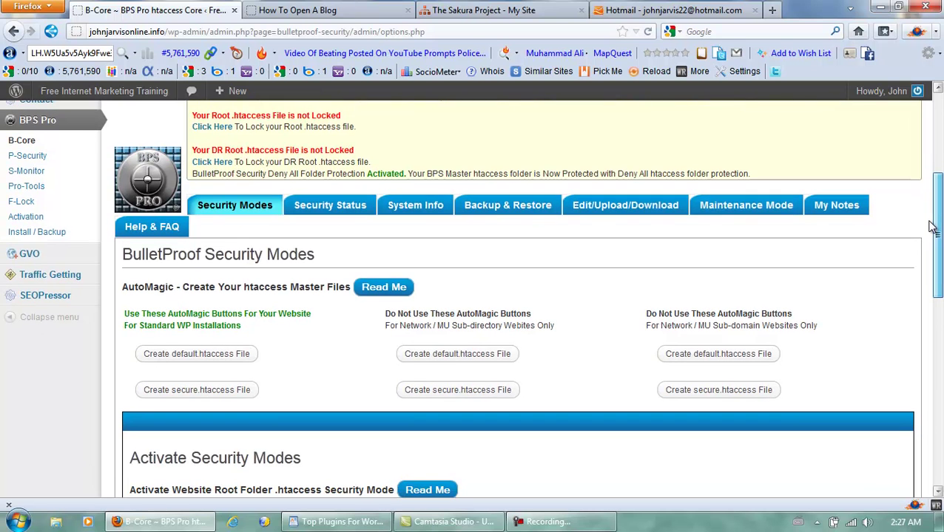
pyautogui.click(490, 210)
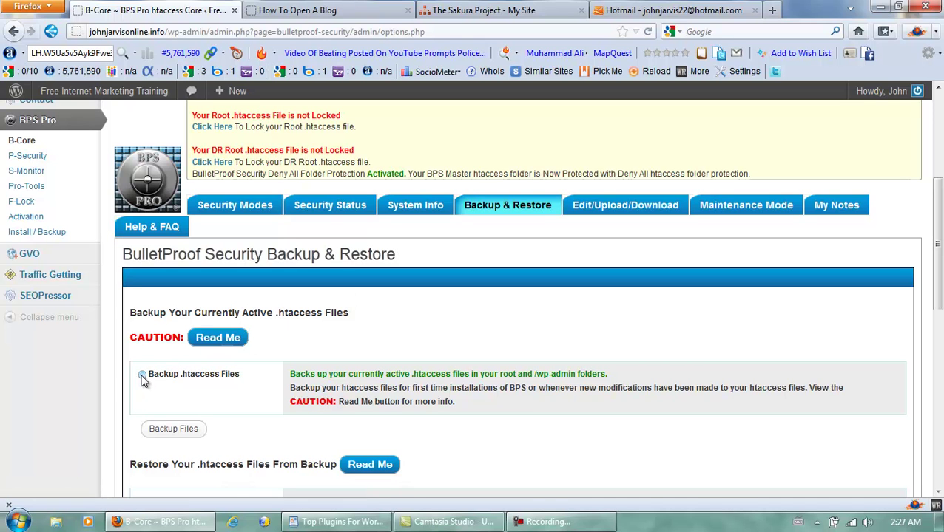
pyautogui.click(172, 430)
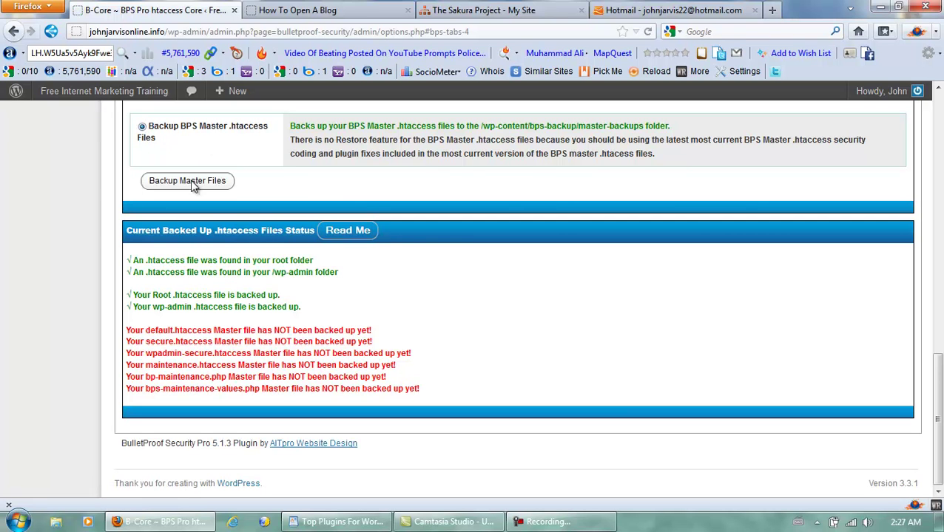
pyautogui.click(204, 182)
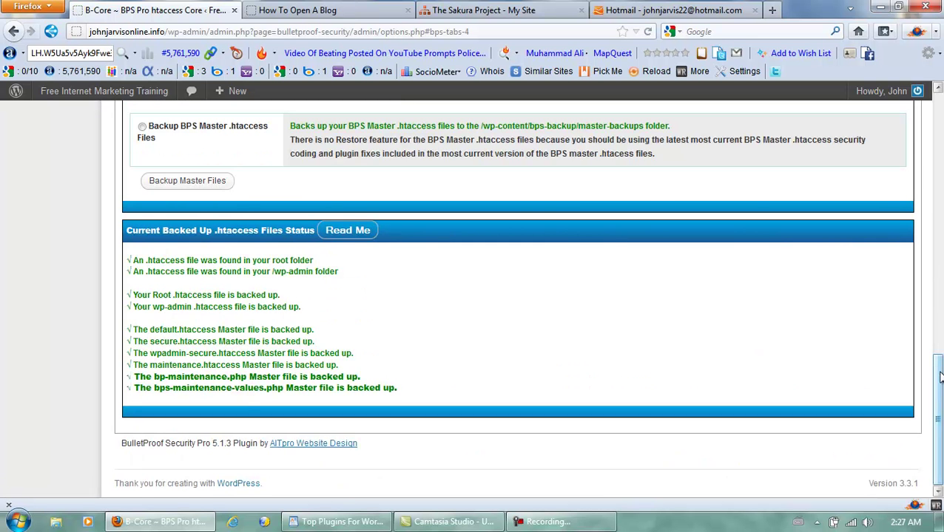
pyautogui.scroll(10, 940, 377)
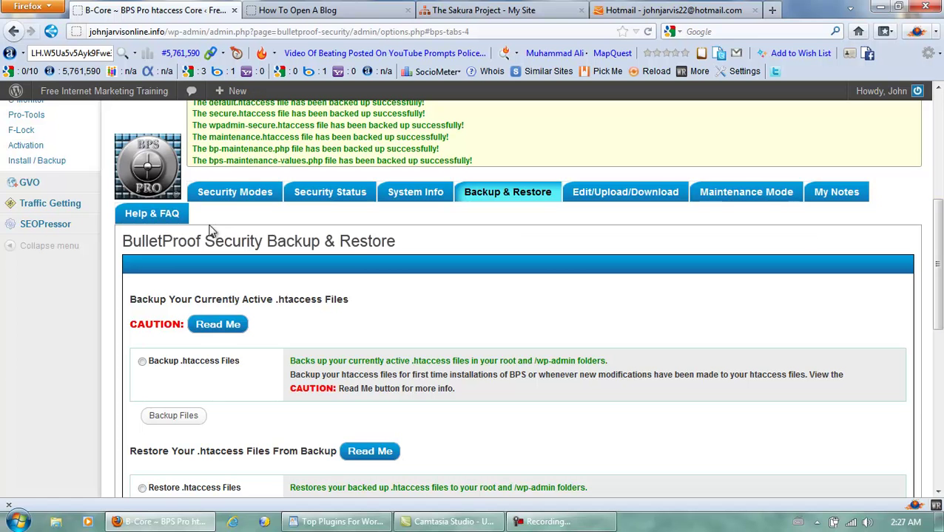
# Step: Activate BulletProof Mode Deny All protection for the /wp-content/bps-backup folder
pyautogui.click(233, 193)
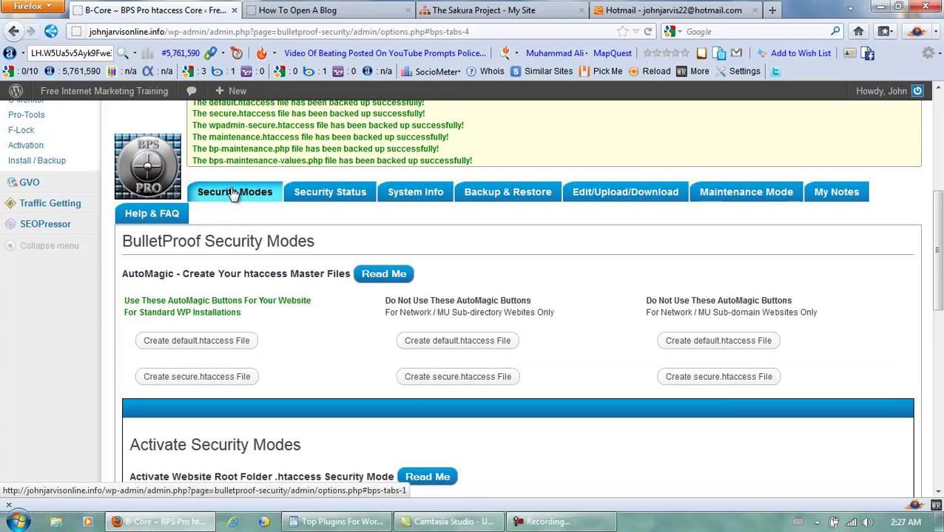
pyautogui.moveTo(936, 231); pyautogui.dragTo(934, 412)
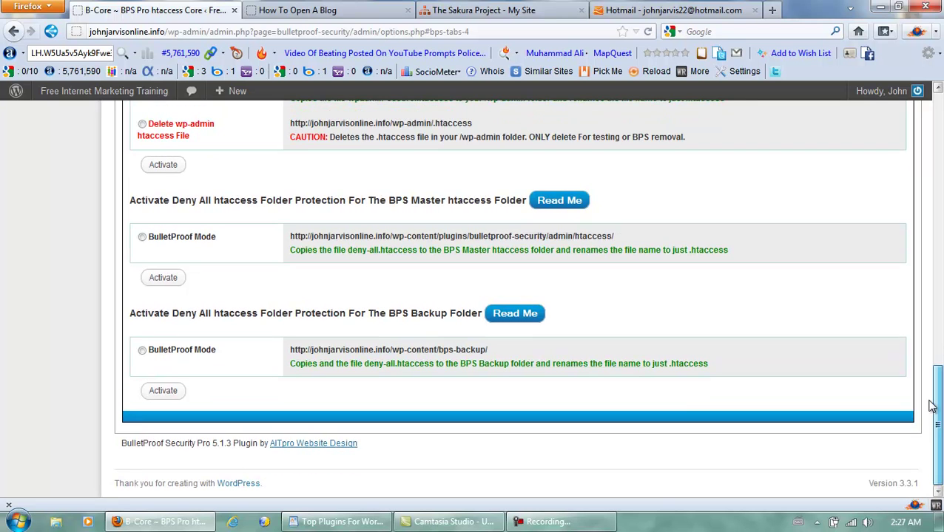
pyautogui.click(142, 352)
pyautogui.click(172, 393)
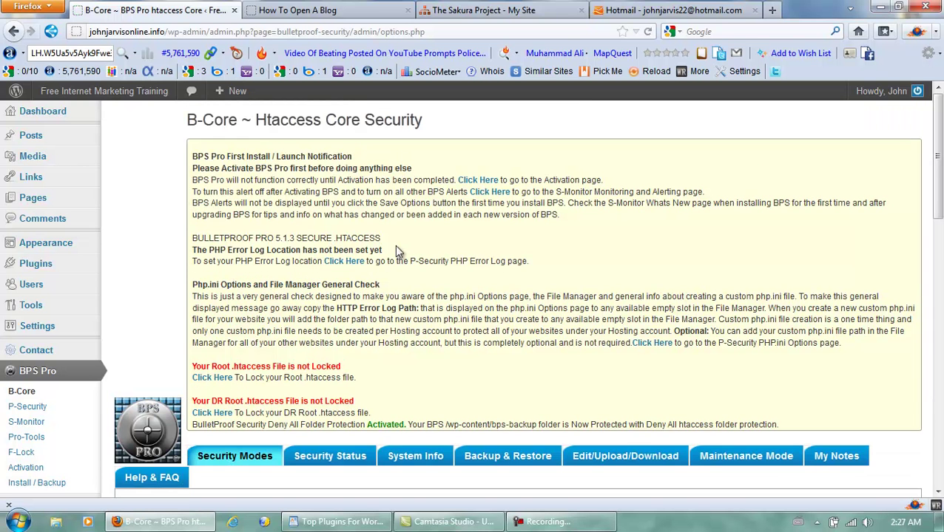
pyautogui.moveTo(938, 159); pyautogui.dragTo(938, 210)
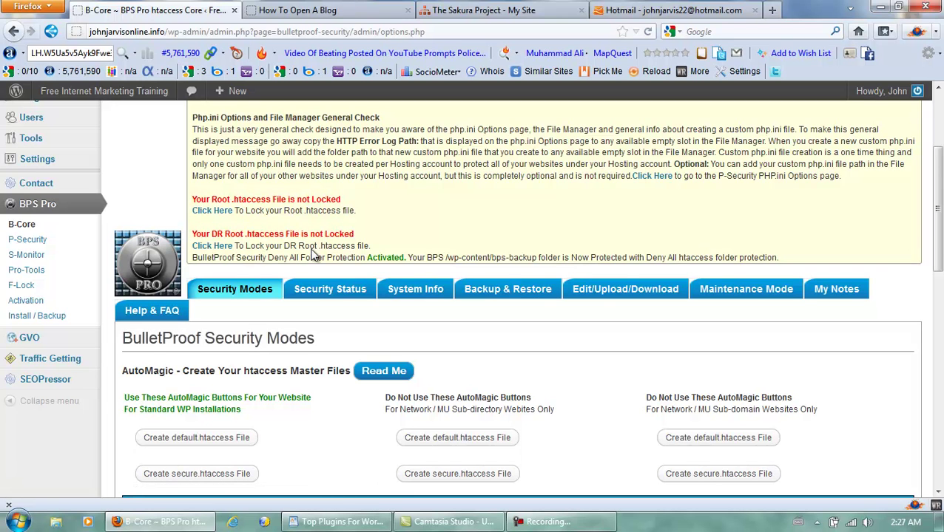
# Step: Review the Security Status summary, then follow the root .htaccess 'not Locked' link to File Lock
pyautogui.click(332, 294)
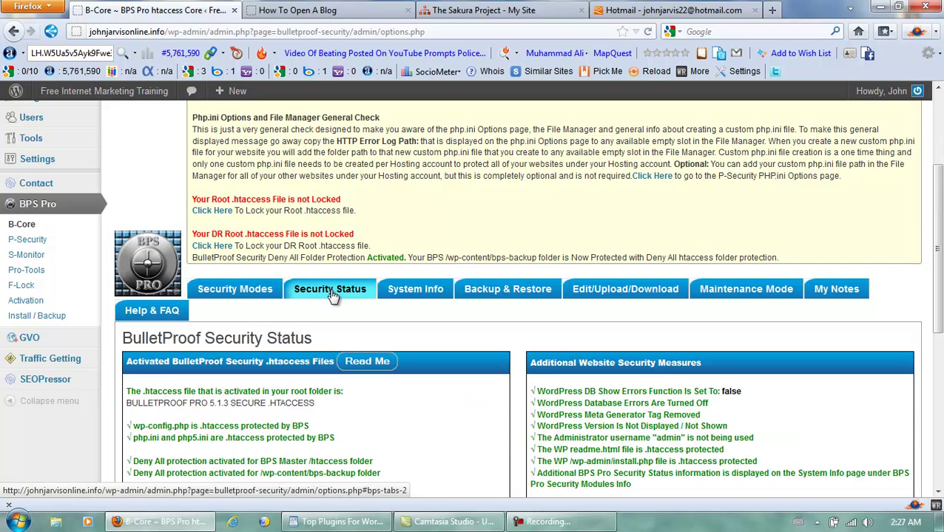
pyautogui.moveTo(937, 238); pyautogui.dragTo(940, 418)
pyautogui.moveTo(940, 383); pyautogui.dragTo(938, 241)
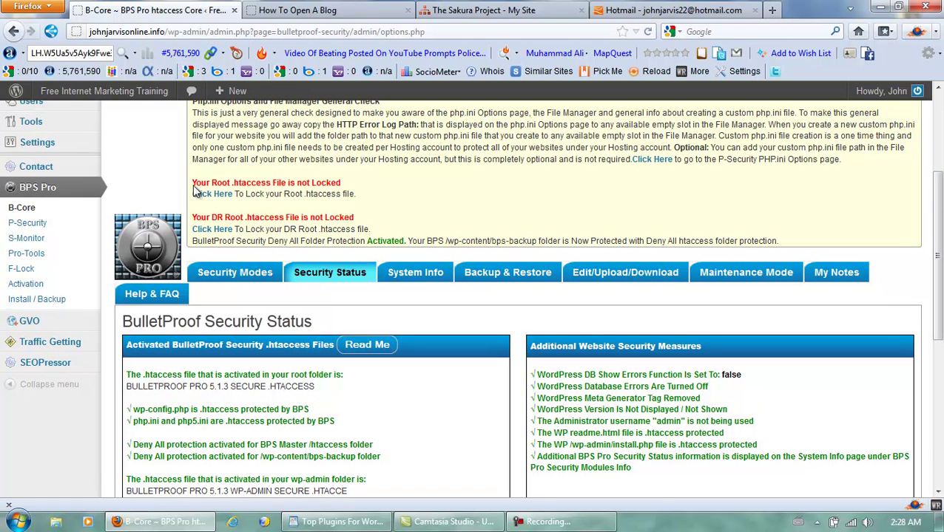
pyautogui.click(220, 195)
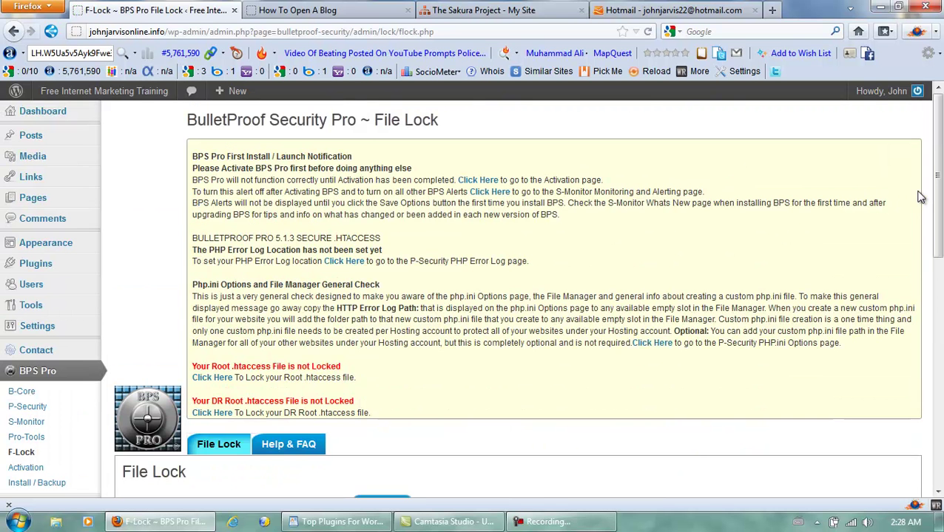
# Step: Return to the B-Core Security Status panels showing root .htaccess at 404, then switch to The Sakura Project
pyautogui.moveTo(940, 183); pyautogui.dragTo(939, 217)
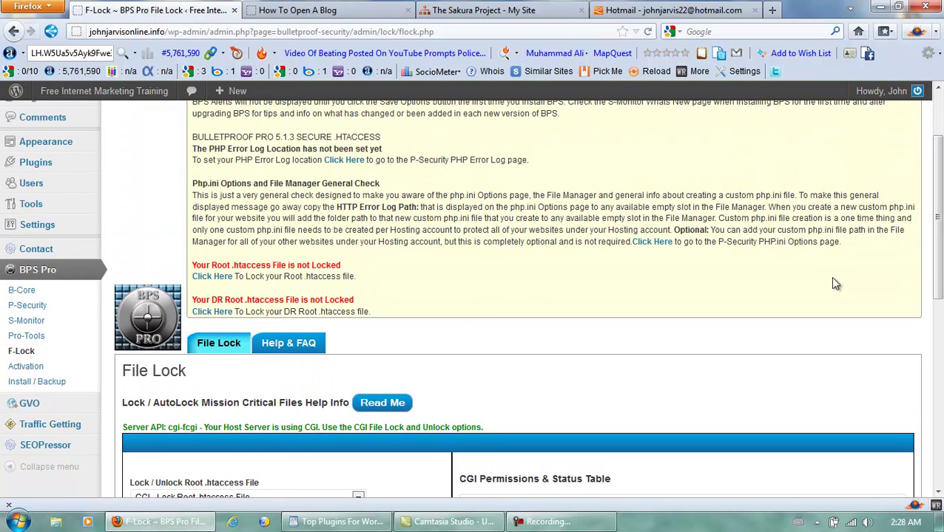
pyautogui.click(562, 522)
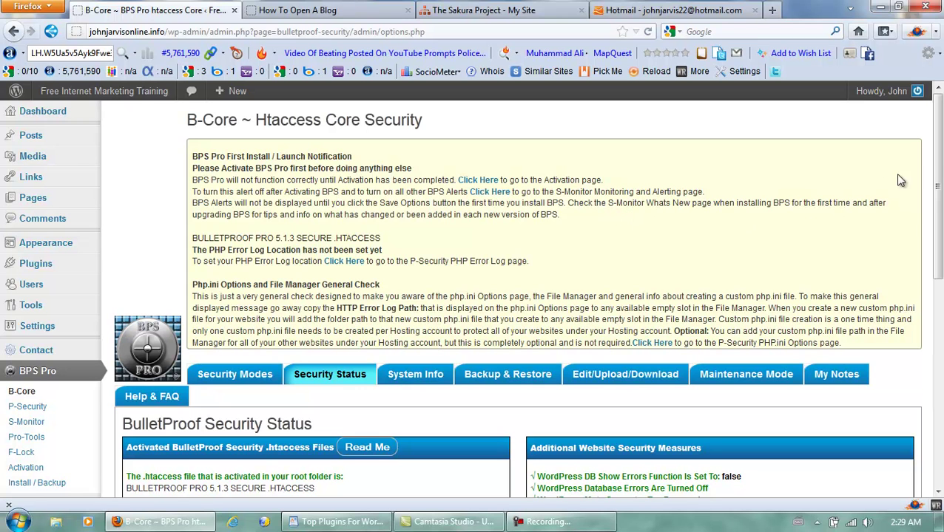
pyautogui.moveTo(938, 154); pyautogui.dragTo(941, 137)
pyautogui.click(500, 12)
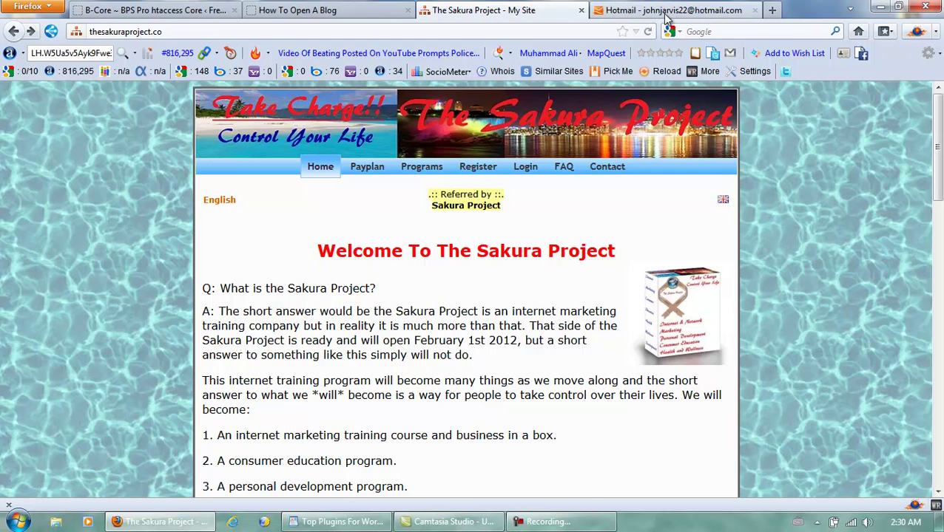
# Step: Replace Hotmail with the Nana Team World Wide Website Set Up page, then return to The Sakura Project
pyautogui.click(665, 10)
pyautogui.click(476, 32)
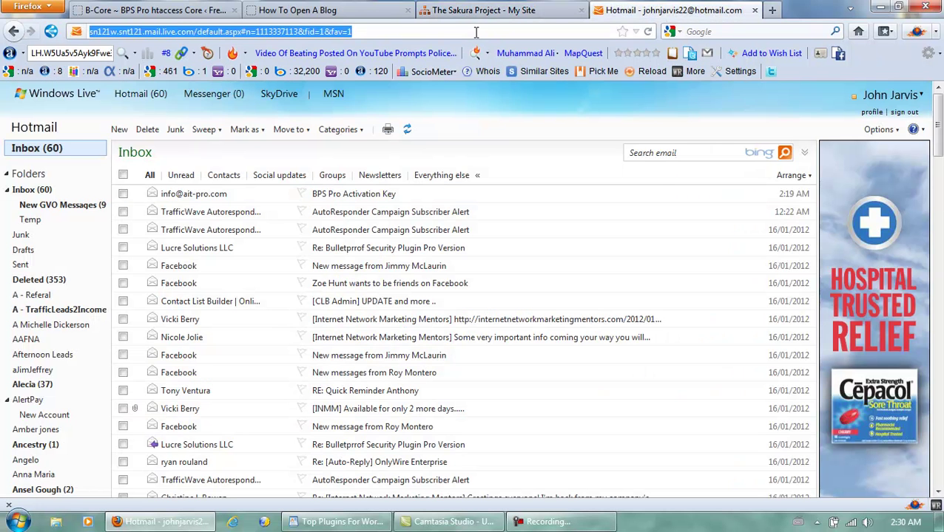
pyautogui.write('nana')
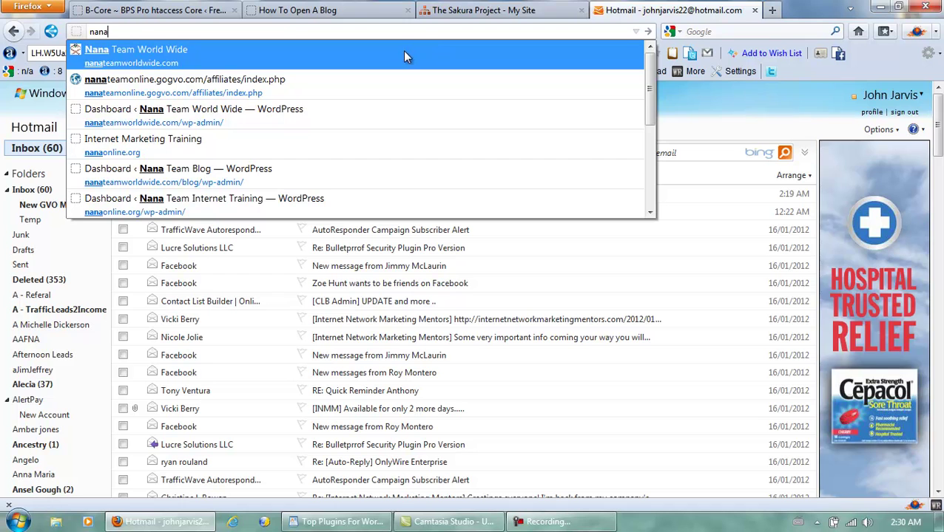
pyautogui.click(402, 51)
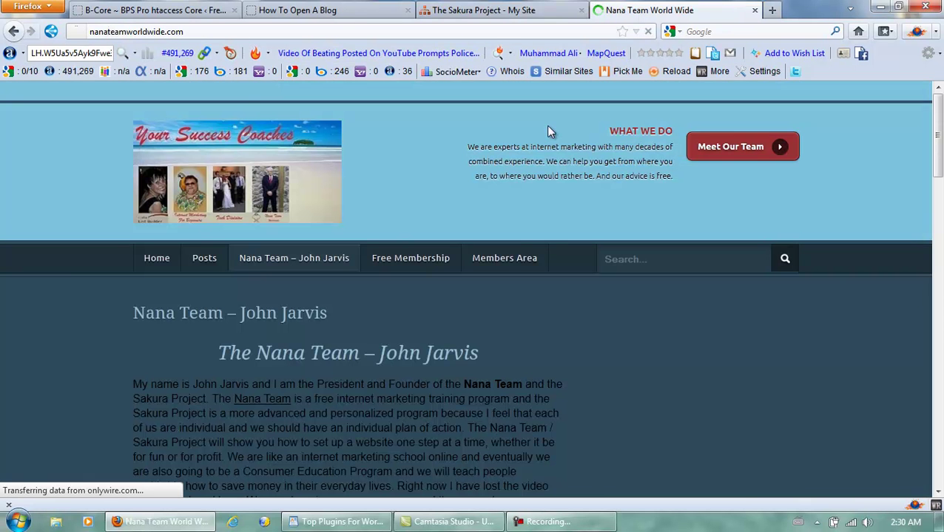
pyautogui.moveTo(505, 264)
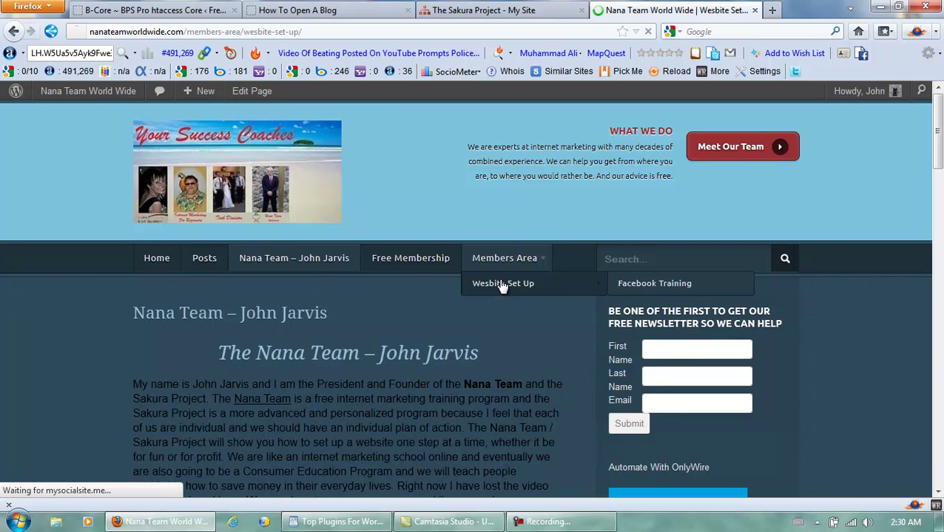
pyautogui.moveTo(937, 122); pyautogui.dragTo(934, 400)
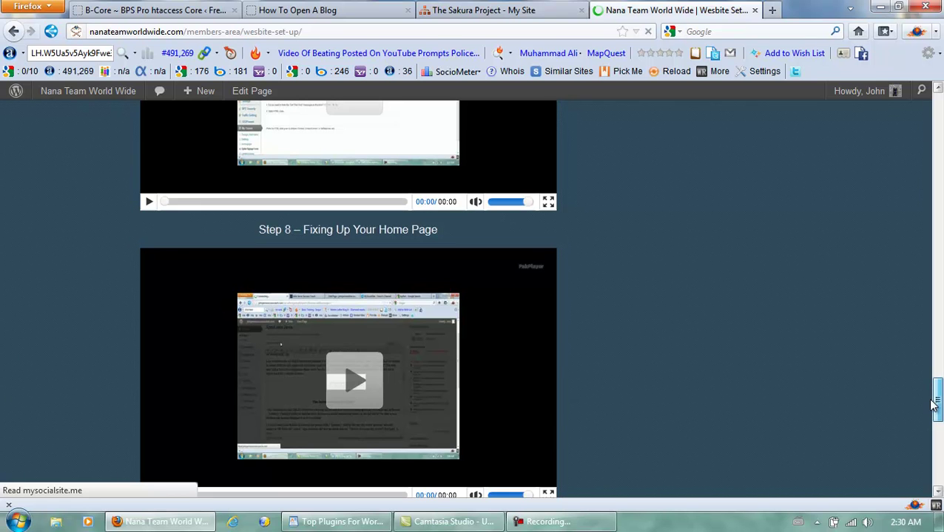
pyautogui.click(487, 13)
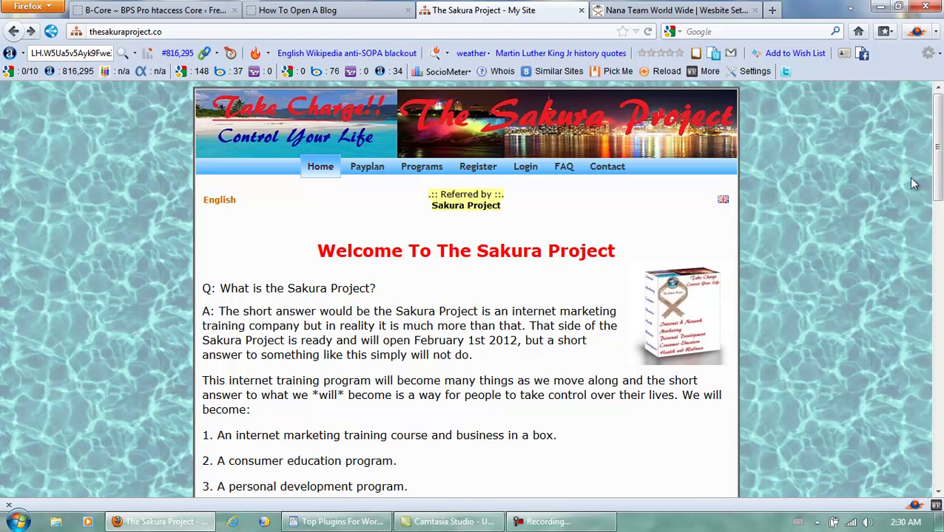
# Step: Open The Sakura Project's Payplan page and scroll to the Affiliate Payplan + Profit Payout System video
pyautogui.moveTo(939, 154); pyautogui.dragTo(941, 123)
pyautogui.click(373, 172)
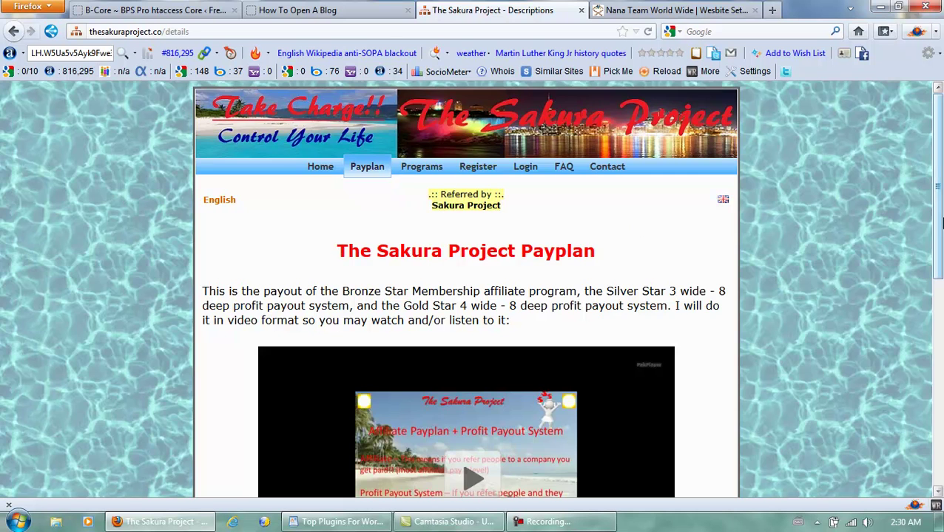
pyautogui.moveTo(941, 205); pyautogui.dragTo(934, 263)
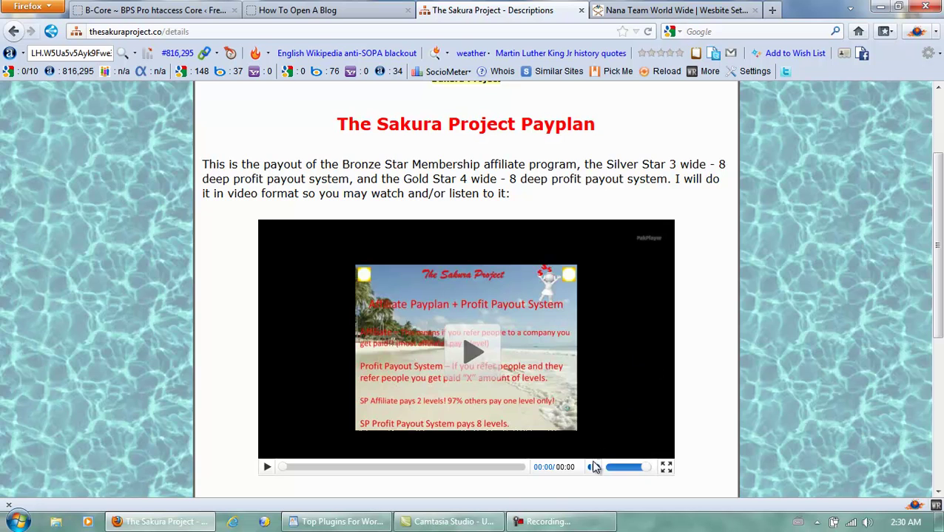
pyautogui.click(565, 521)
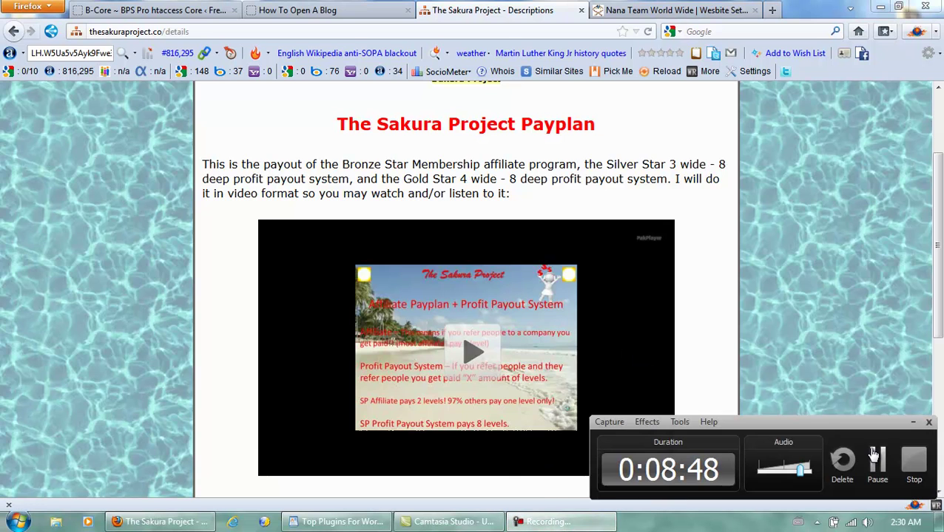